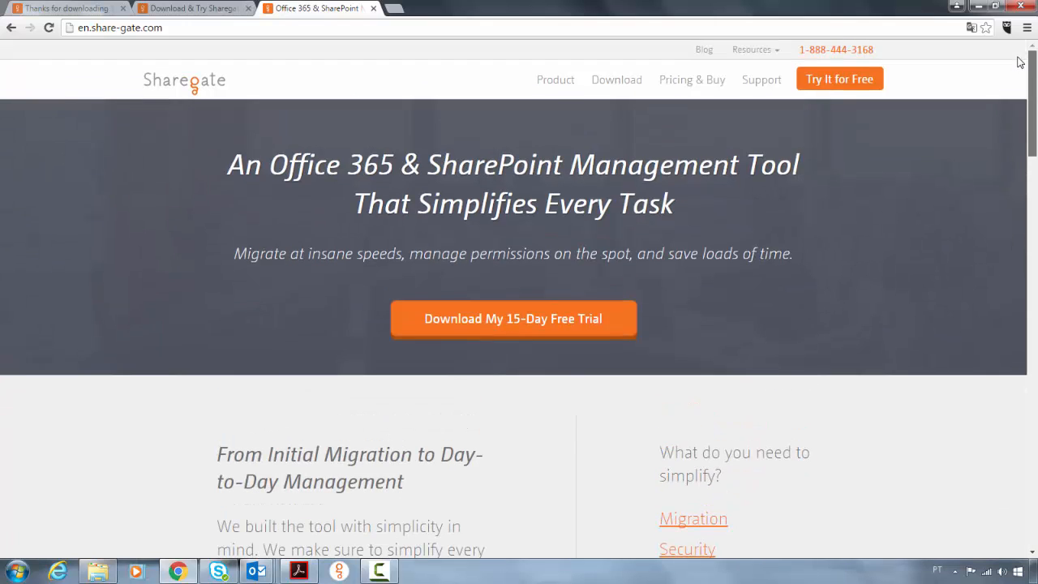
# Step: Open the Sharegate product tour page and review its Explorer overview
pyautogui.click(552, 88)
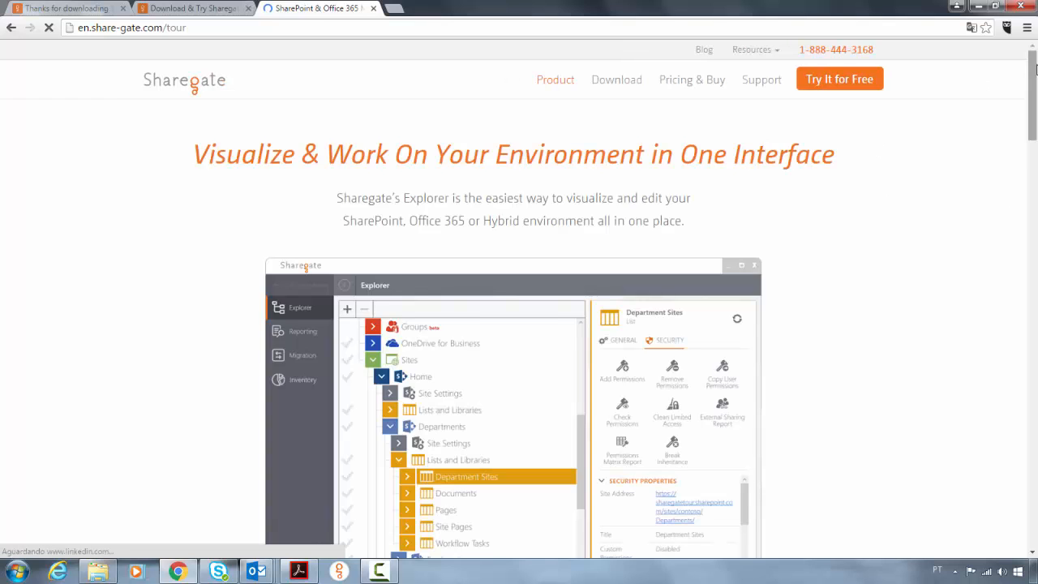
pyautogui.moveTo(1035, 71); pyautogui.dragTo(1034, 98)
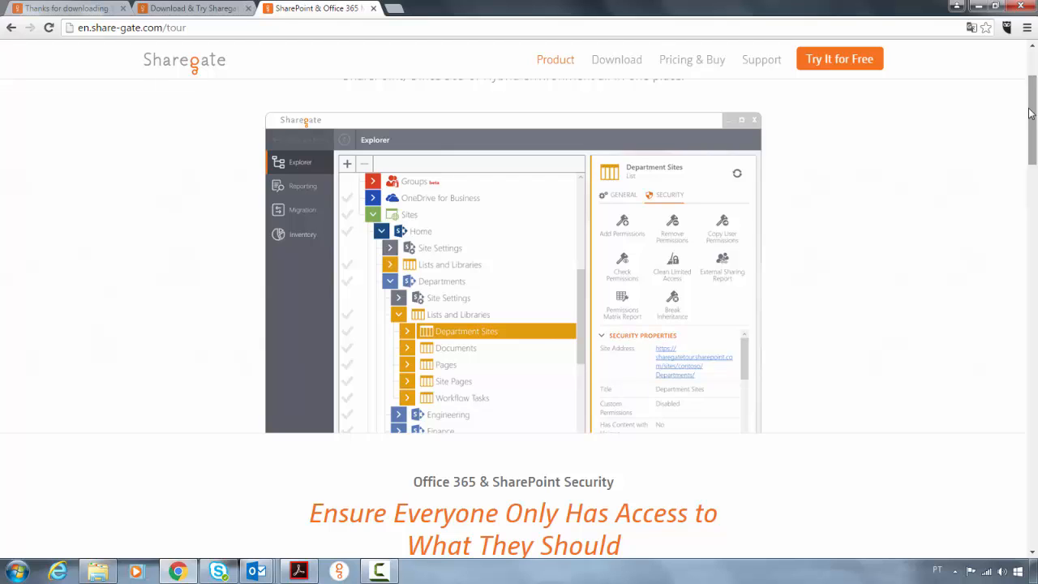
pyautogui.moveTo(1033, 130); pyautogui.dragTo(1034, 128)
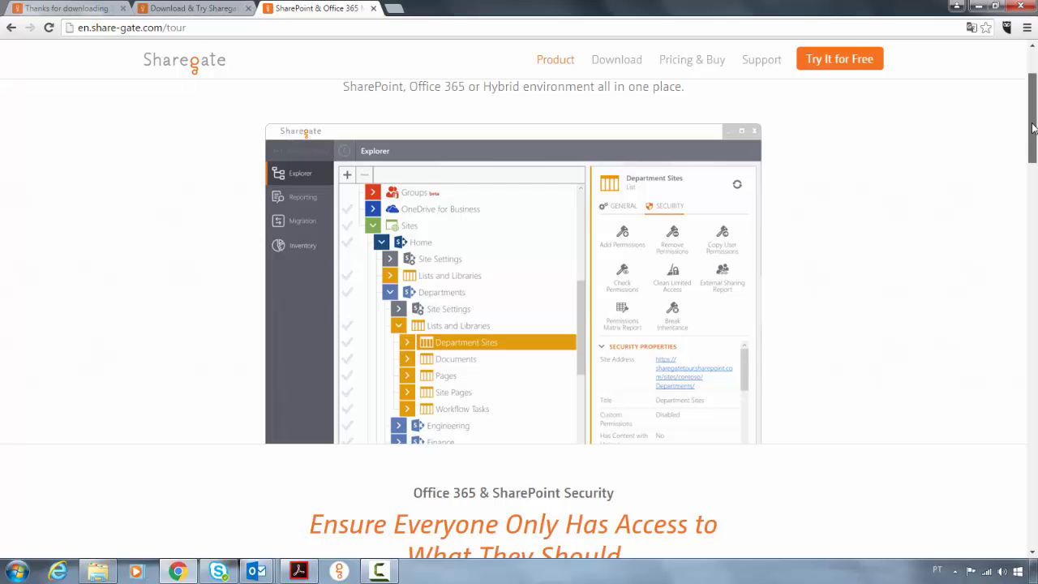
pyautogui.moveTo(1032, 128); pyautogui.dragTo(1028, 89)
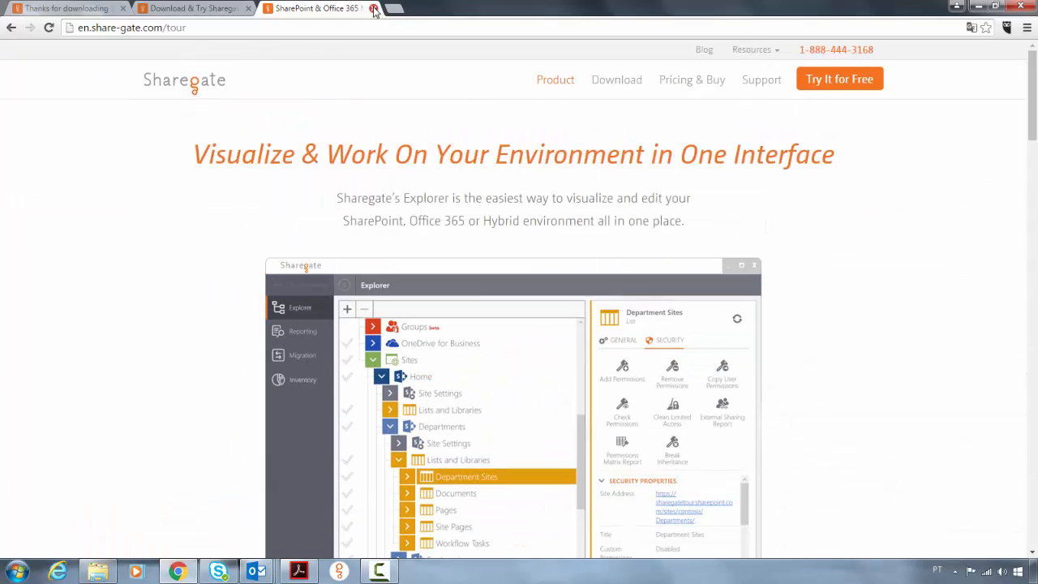
# Step: Close the product tour page and check the Sharegate License Key email in the Outlook inbox
pyautogui.click(168, 11)
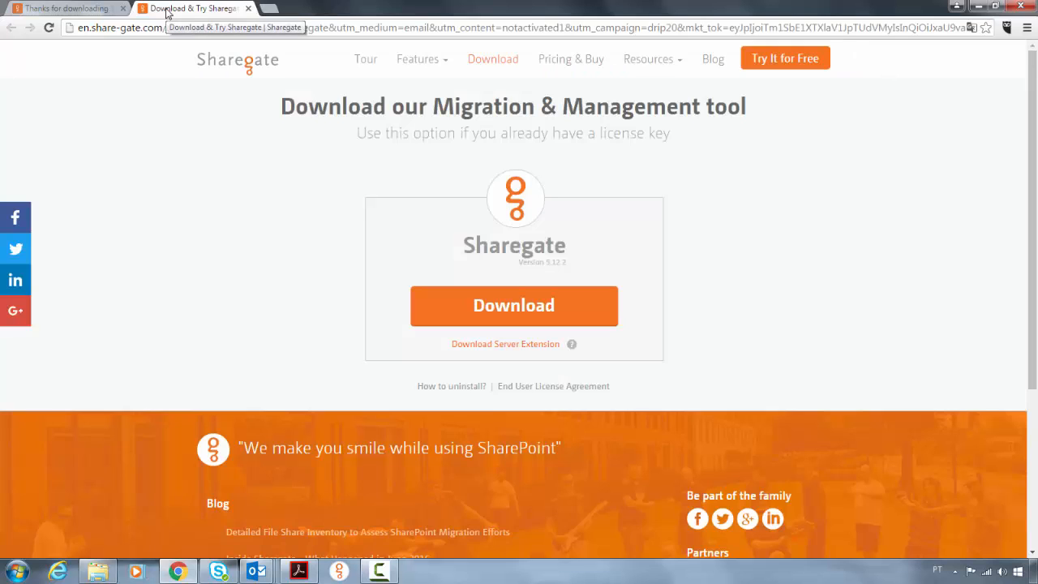
pyautogui.moveTo(264, 542)
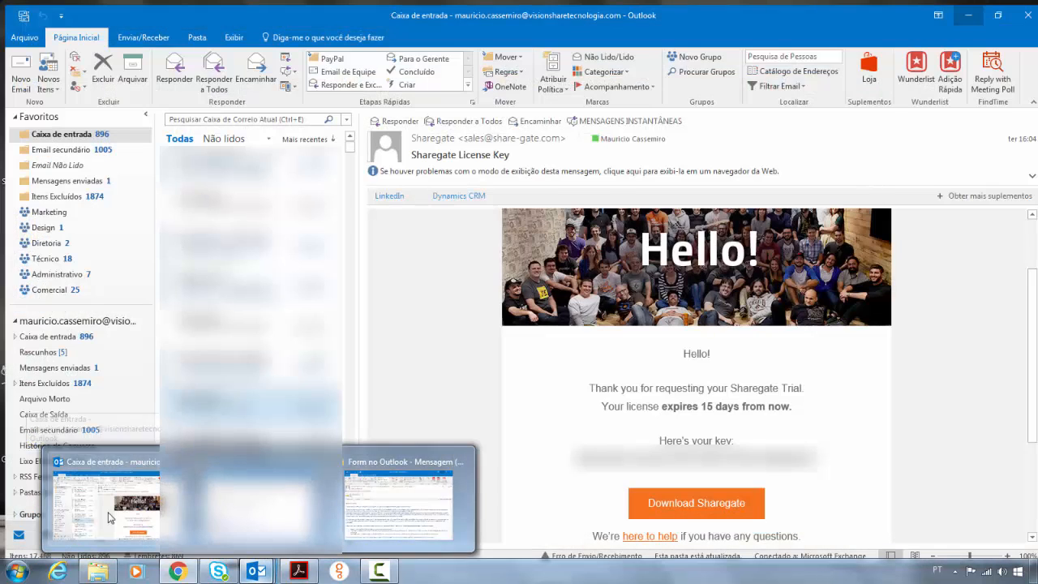
pyautogui.click(111, 517)
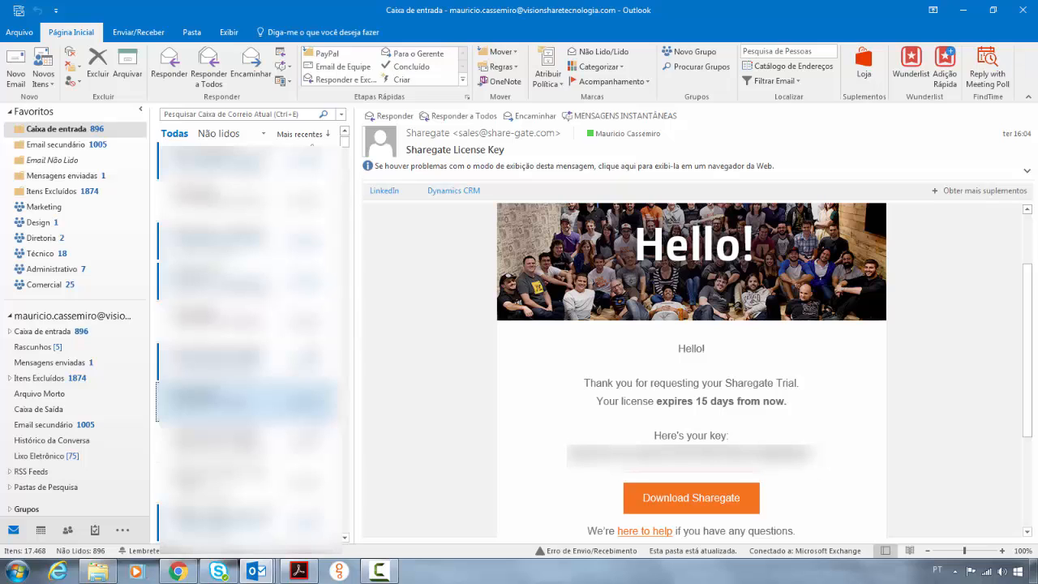
pyautogui.click(972, 16)
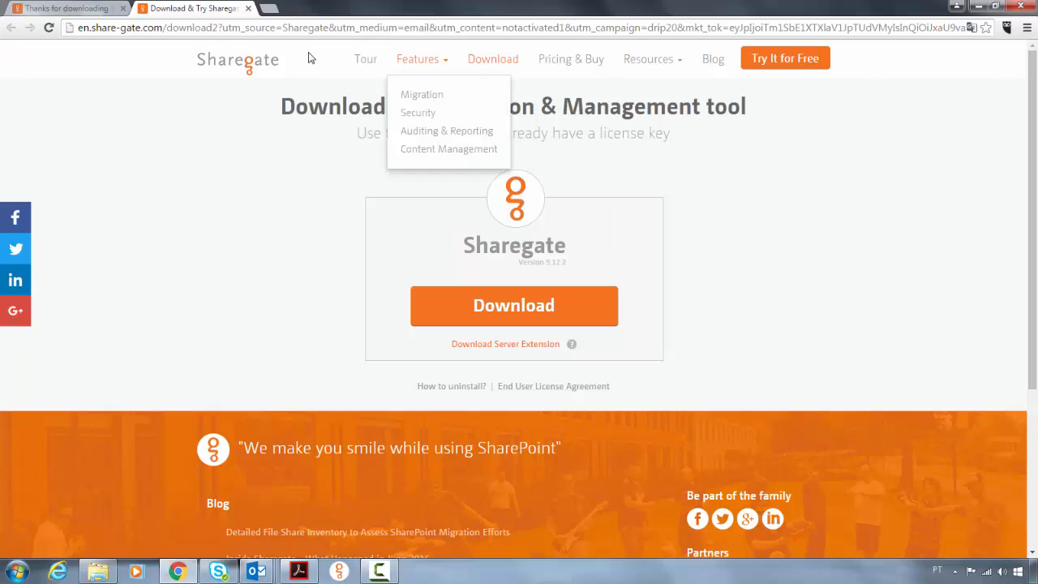
# Step: Review the trial download confirmation page and locate the Sharegate.5.12.2 installer in the Downloads folder
pyautogui.click(81, 9)
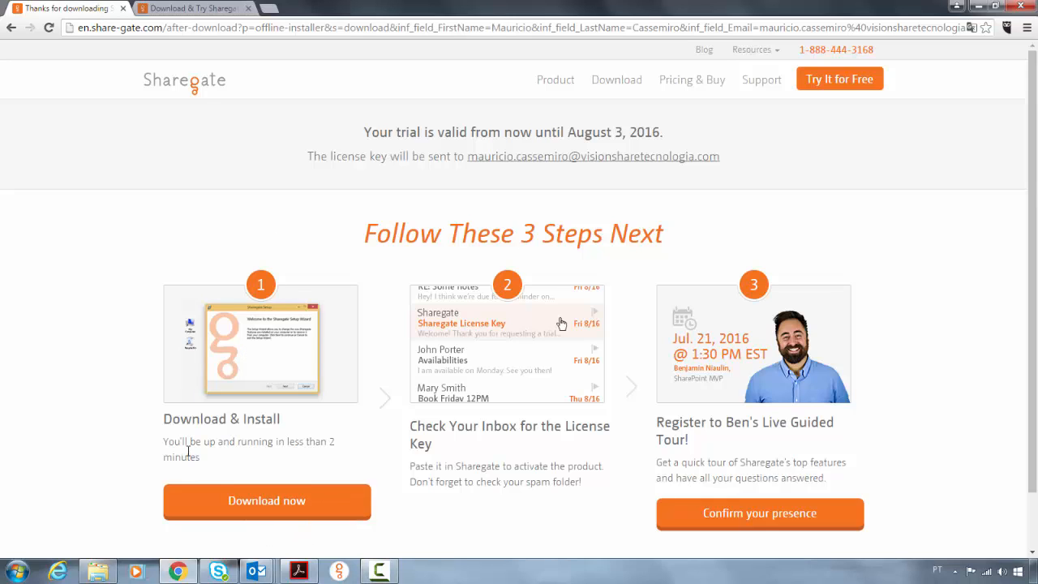
pyautogui.click(103, 574)
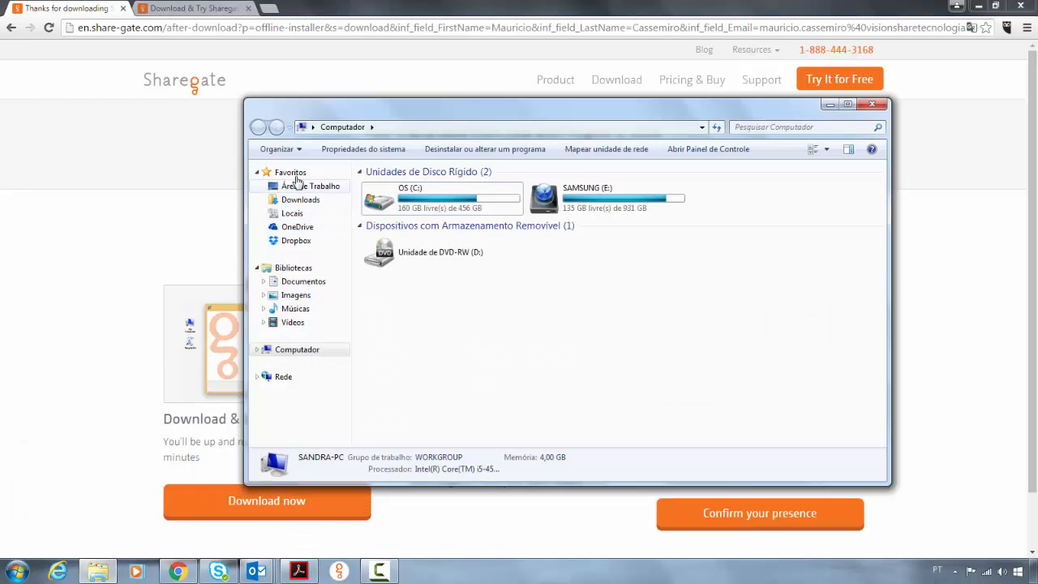
pyautogui.press('super+Up')
pyautogui.click(34, 98)
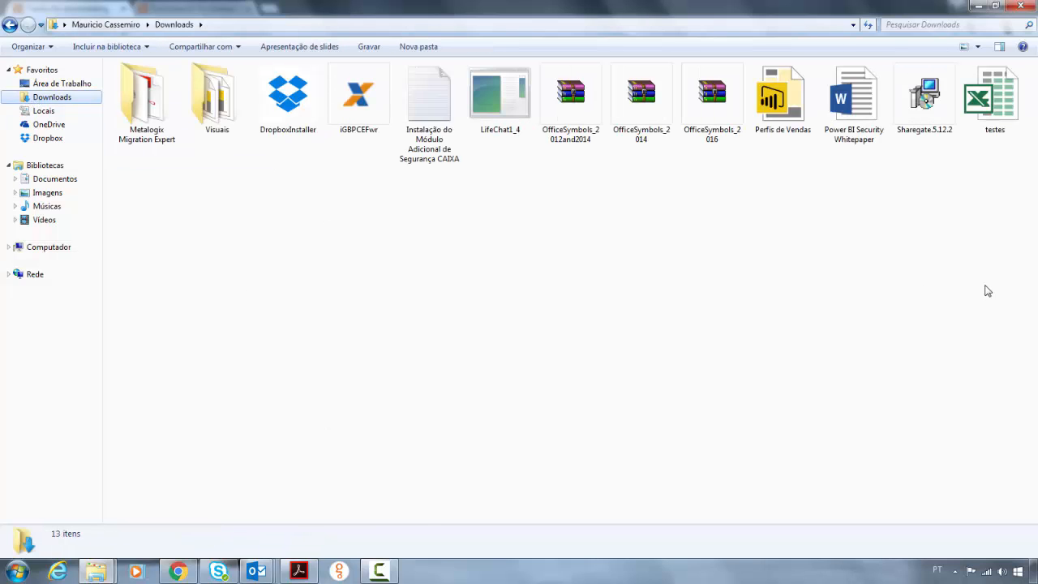
pyautogui.click(938, 132)
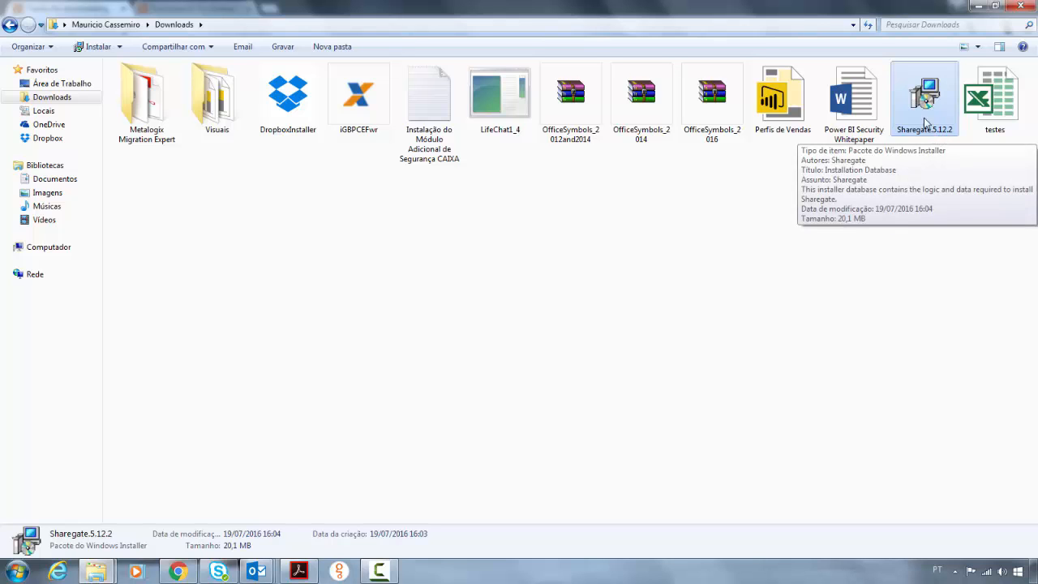
pyautogui.click(979, 7)
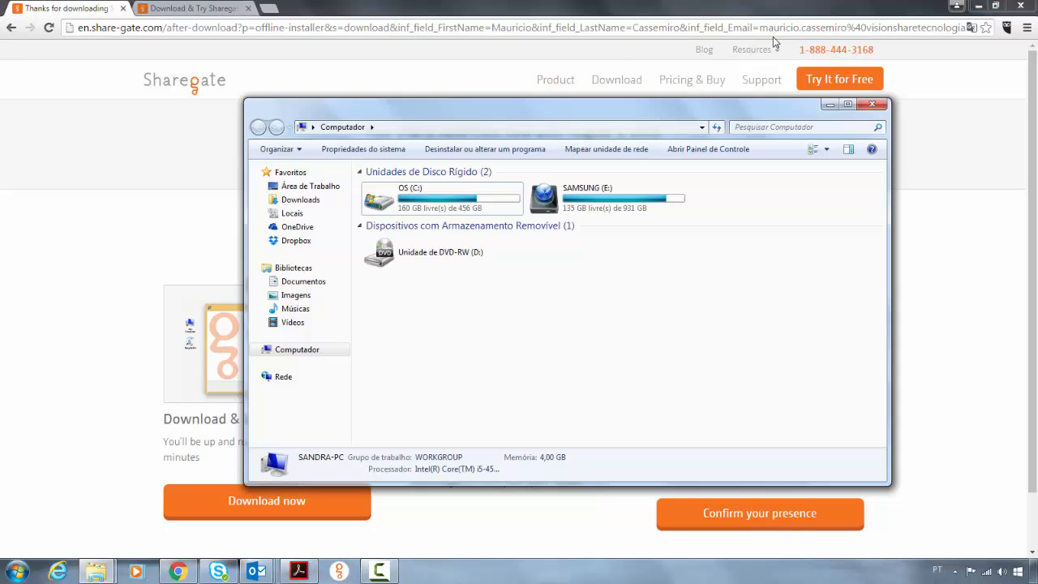
pyautogui.click(830, 103)
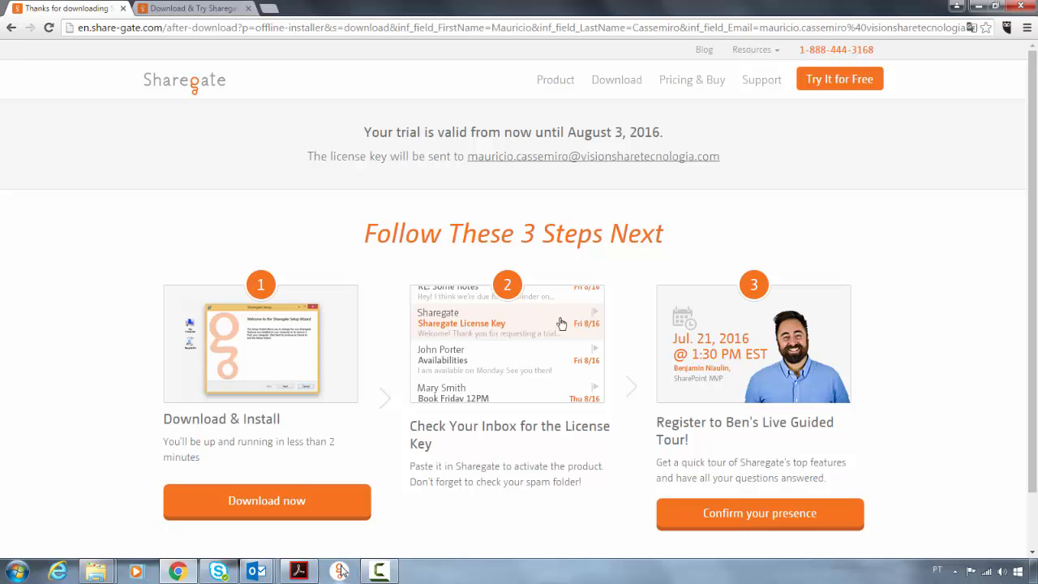
# Step: Leave the browser for the Sharegate desktop application and dismiss its guided tour registration notice
pyautogui.click(191, 9)
pyautogui.click(67, 8)
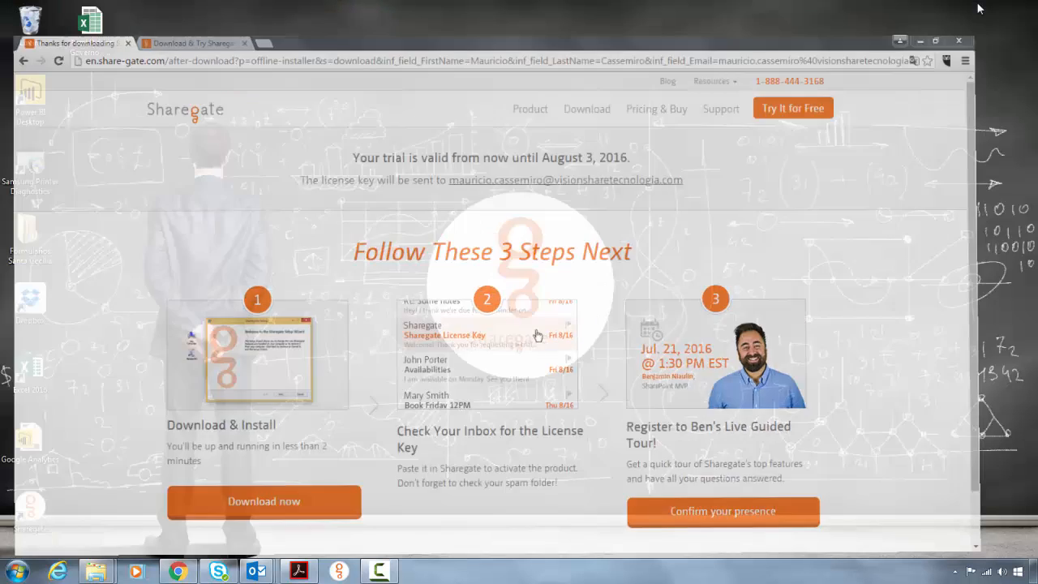
pyautogui.click(979, 6)
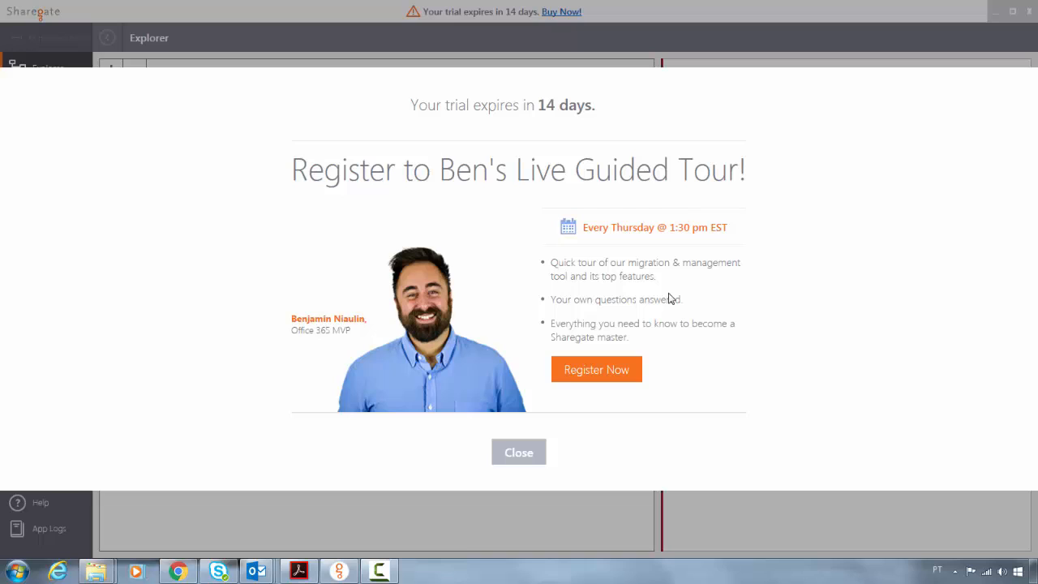
pyautogui.click(523, 454)
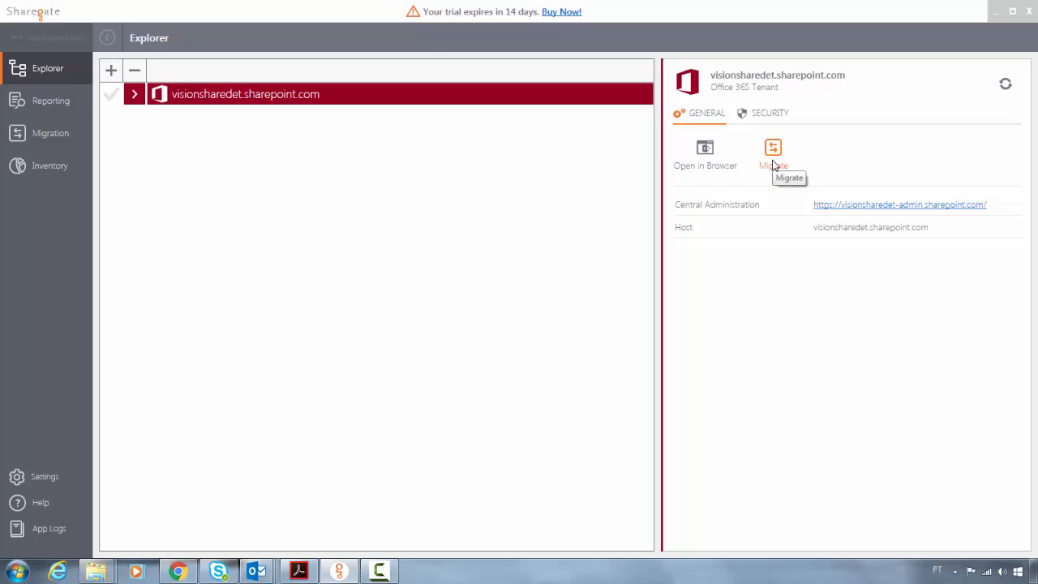
# Step: Review the security and general actions for the visionsharedet.sharepoint.com tenant and browse the predefined reports in Reporting
pyautogui.click(758, 117)
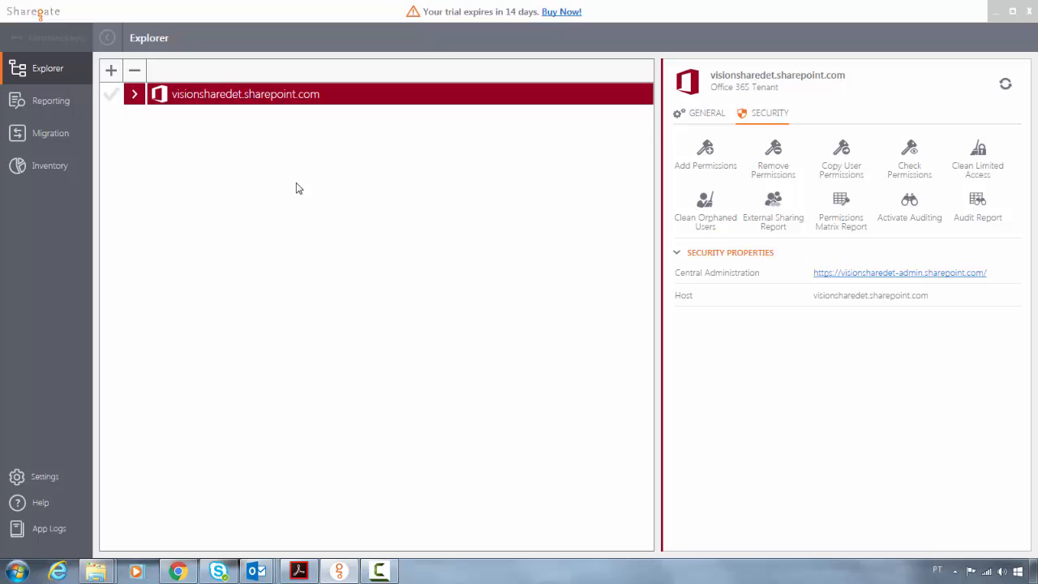
pyautogui.click(701, 113)
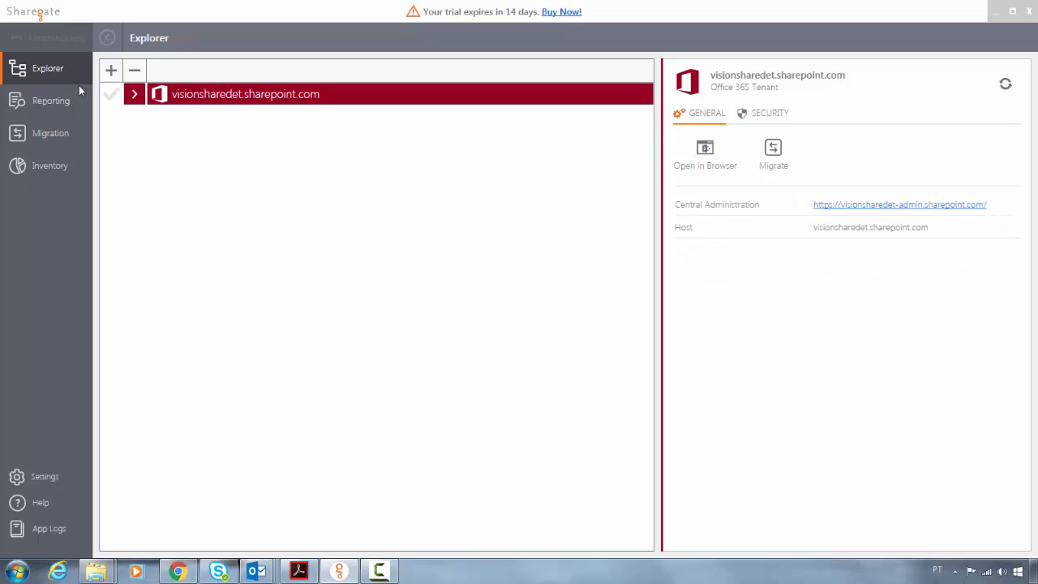
pyautogui.click(49, 102)
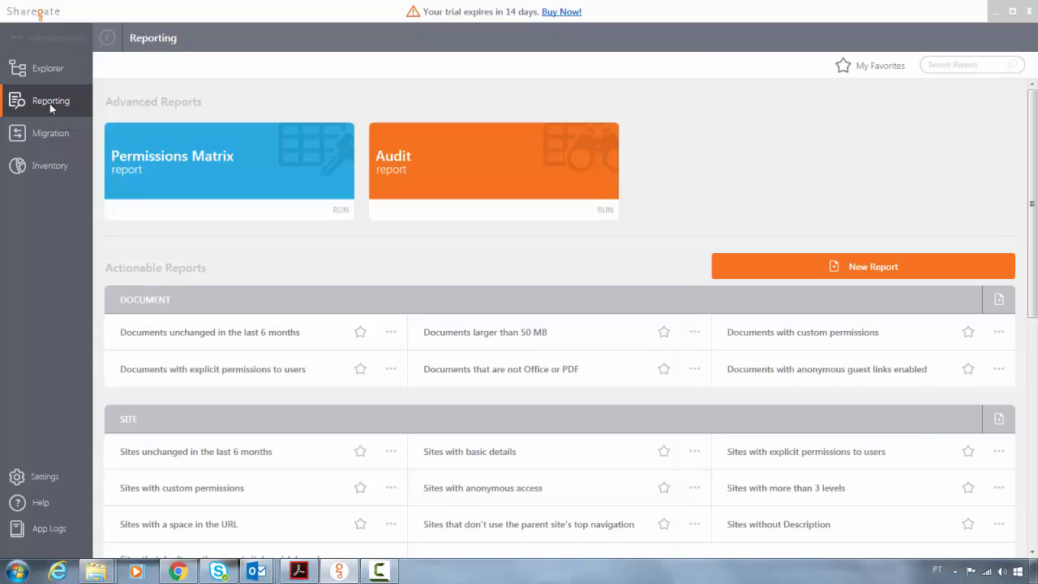
pyautogui.scroll(-3, 496, 300)
pyautogui.scroll(2, 495, 300)
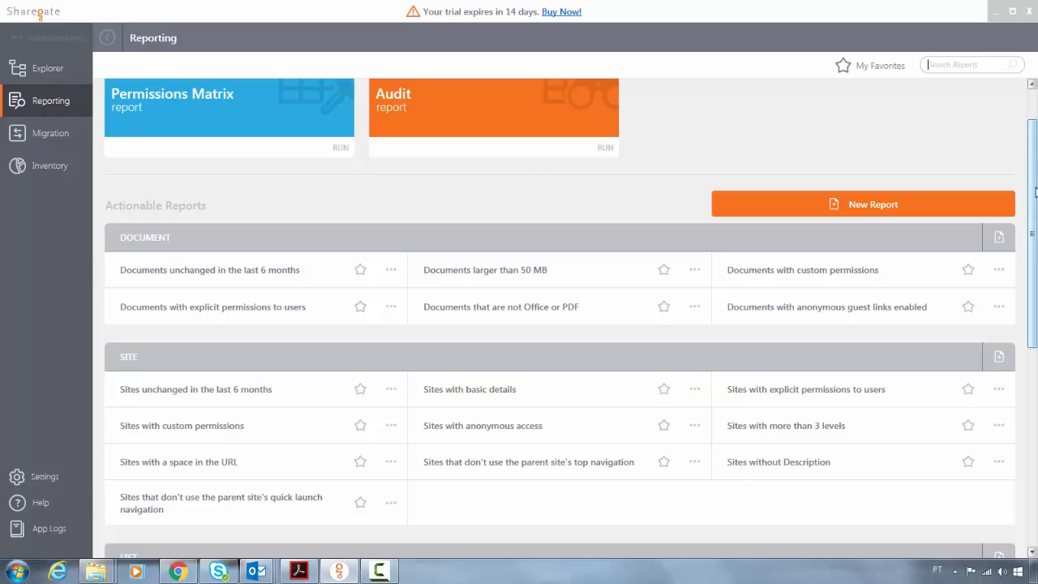
pyautogui.scroll(-5, 1035, 190)
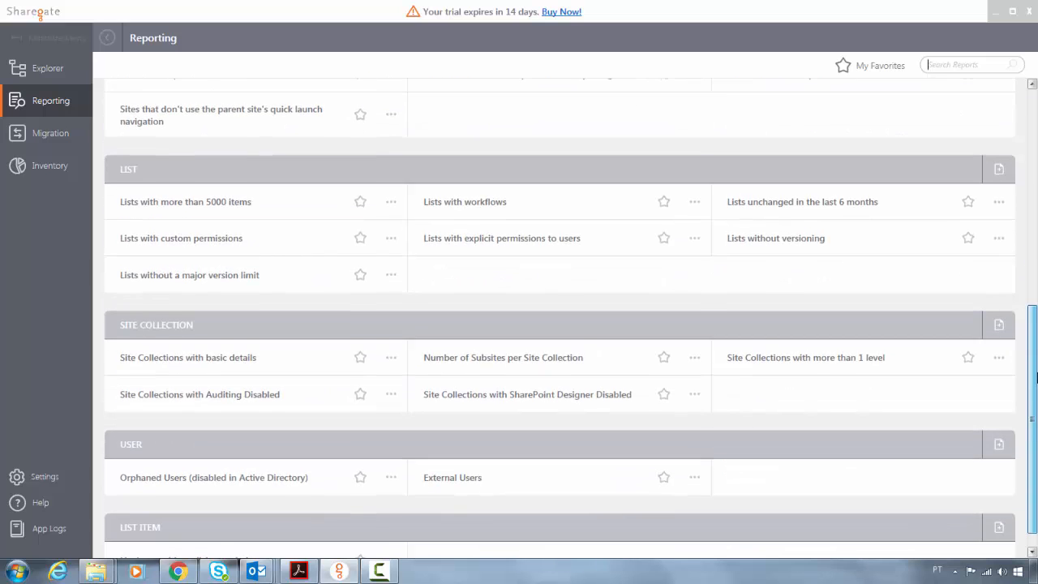
pyautogui.scroll(6, 1036, 251)
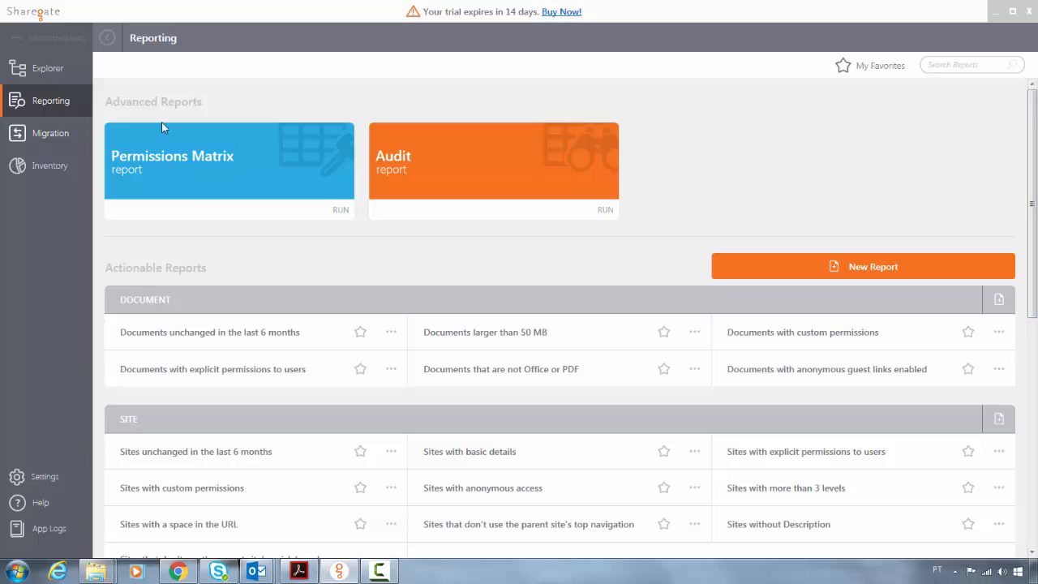
# Step: Start a File Share inventory, keeping the current Windows color scheme and turning off its performance message
pyautogui.click(47, 135)
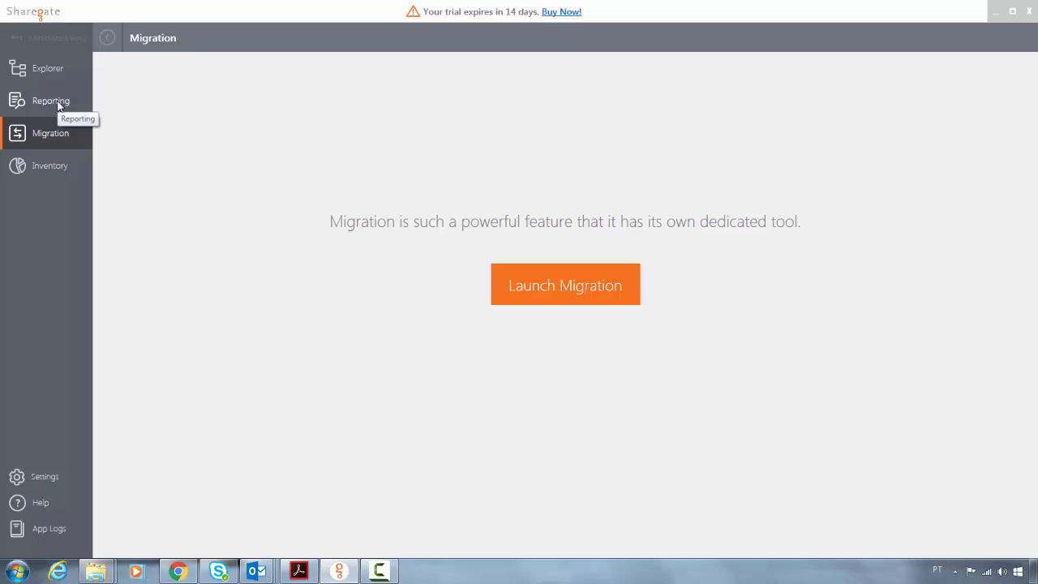
pyautogui.click(47, 166)
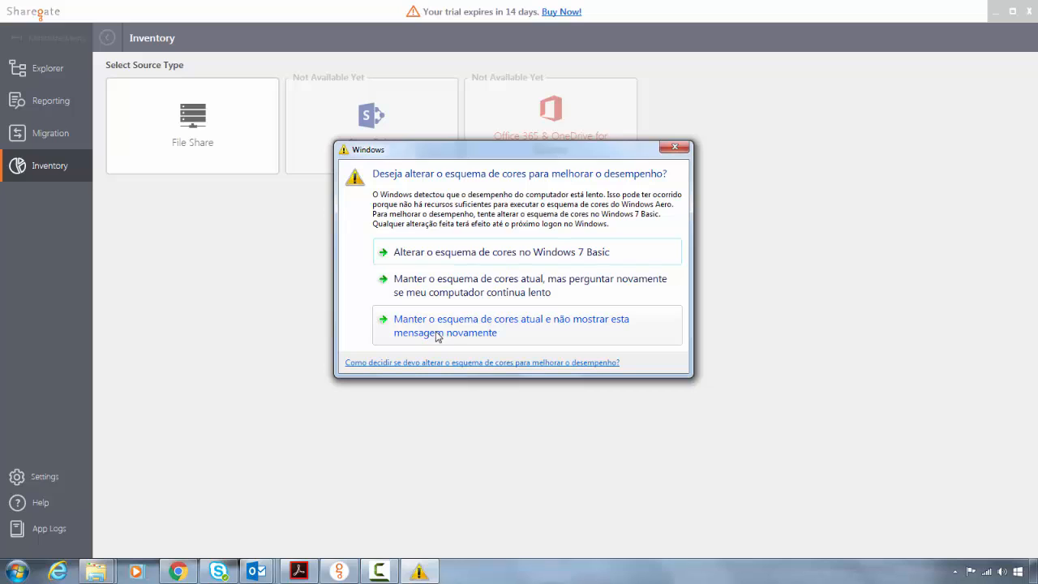
pyautogui.click(587, 327)
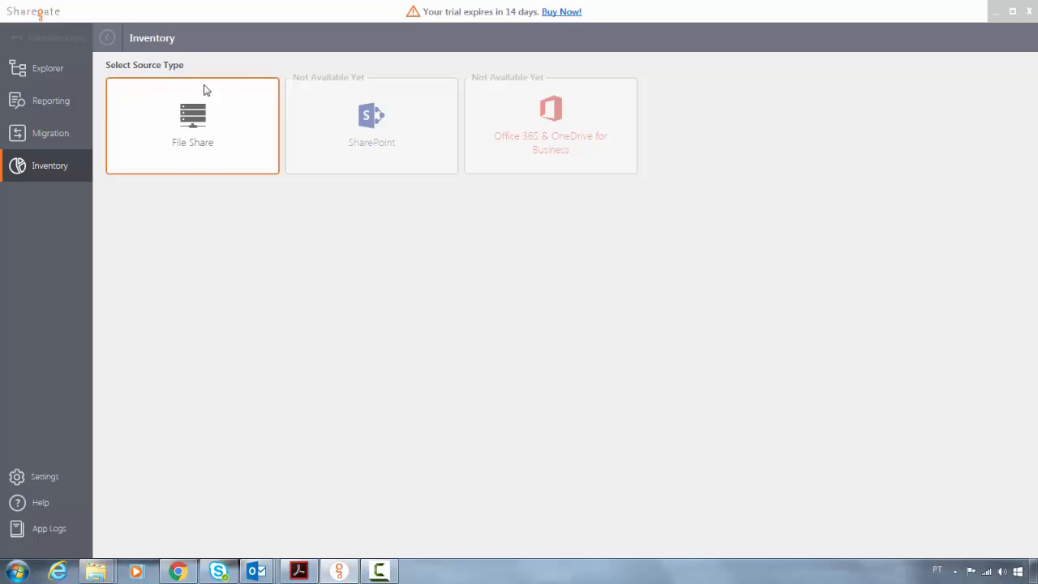
pyautogui.click(215, 144)
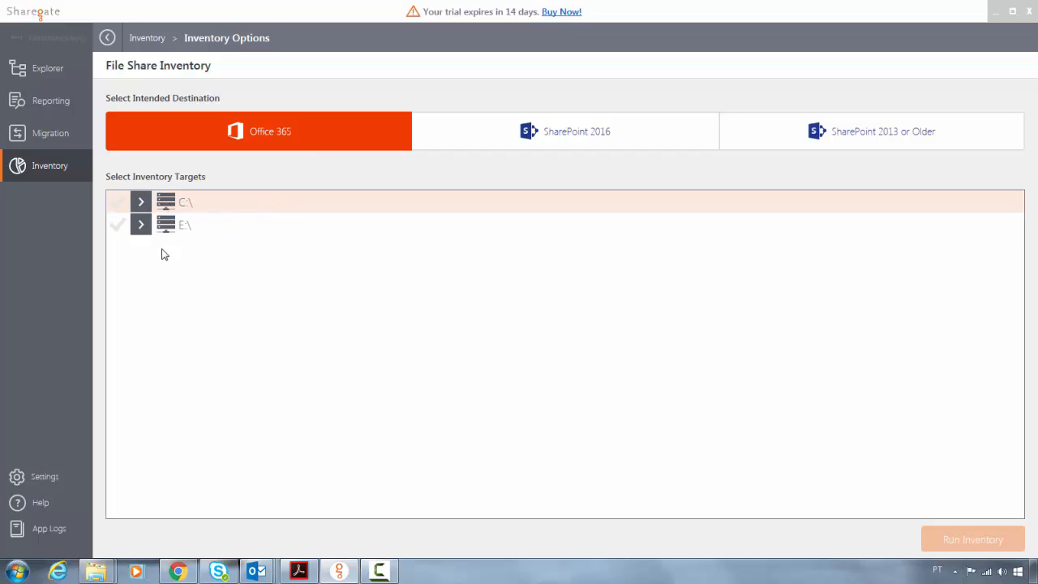
# Step: Check the computer's drives in File Explorer against the inventory targets, and close the window
pyautogui.moveTo(98, 576)
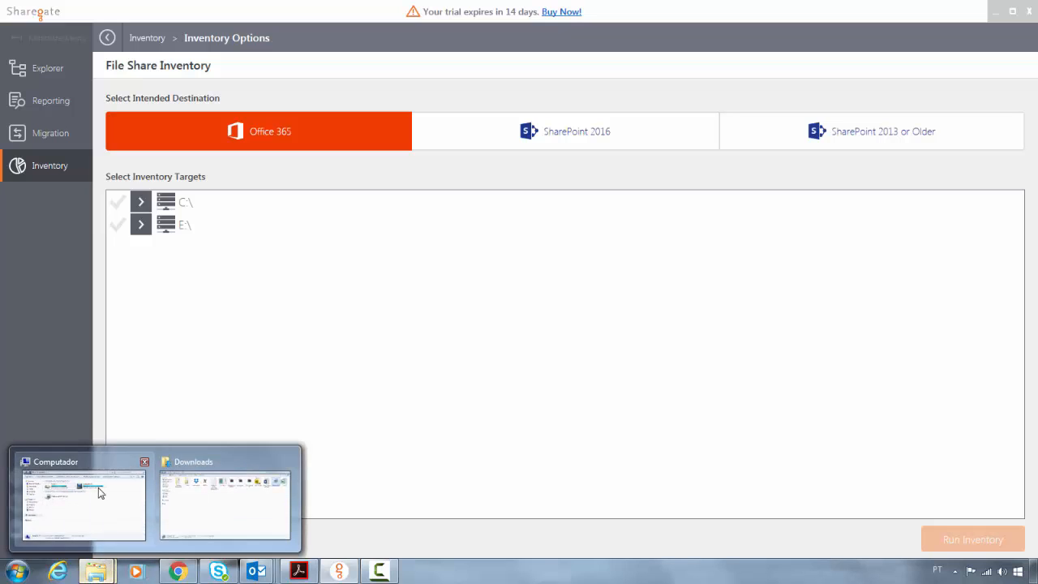
pyautogui.click(99, 533)
pyautogui.moveTo(672, 111); pyautogui.dragTo(463, 113)
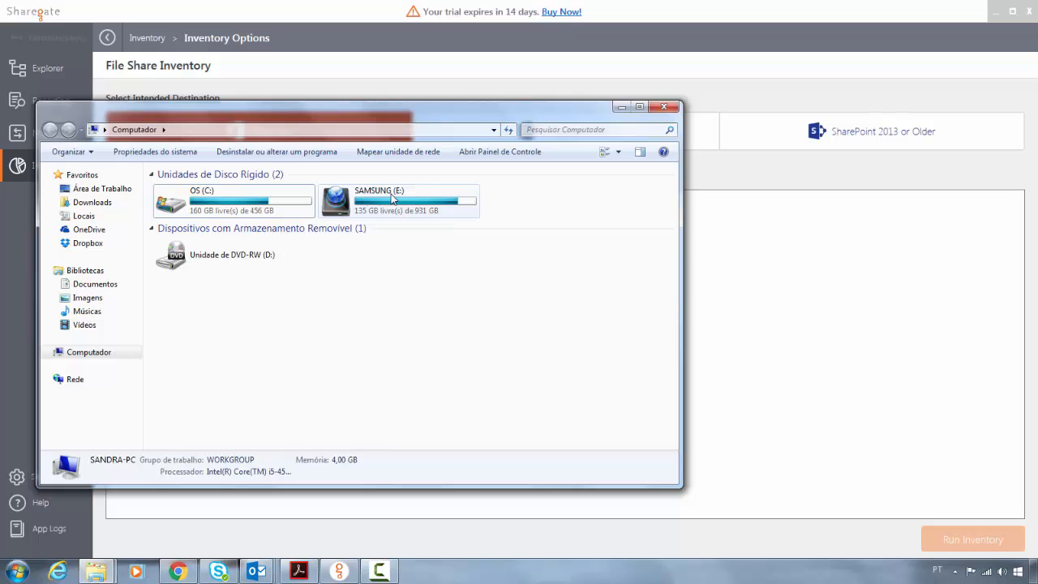
pyautogui.moveTo(459, 208)
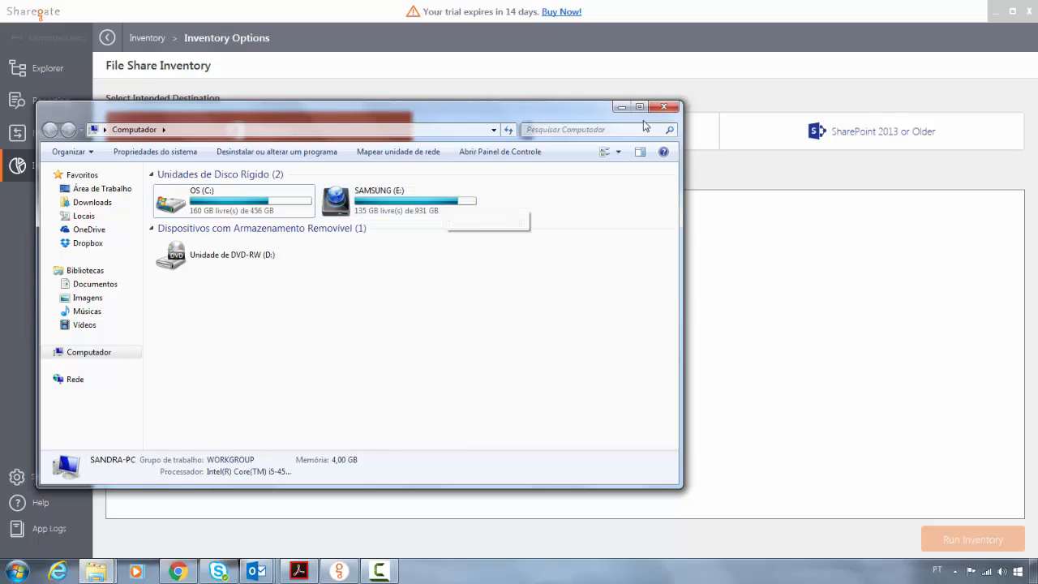
pyautogui.click(664, 107)
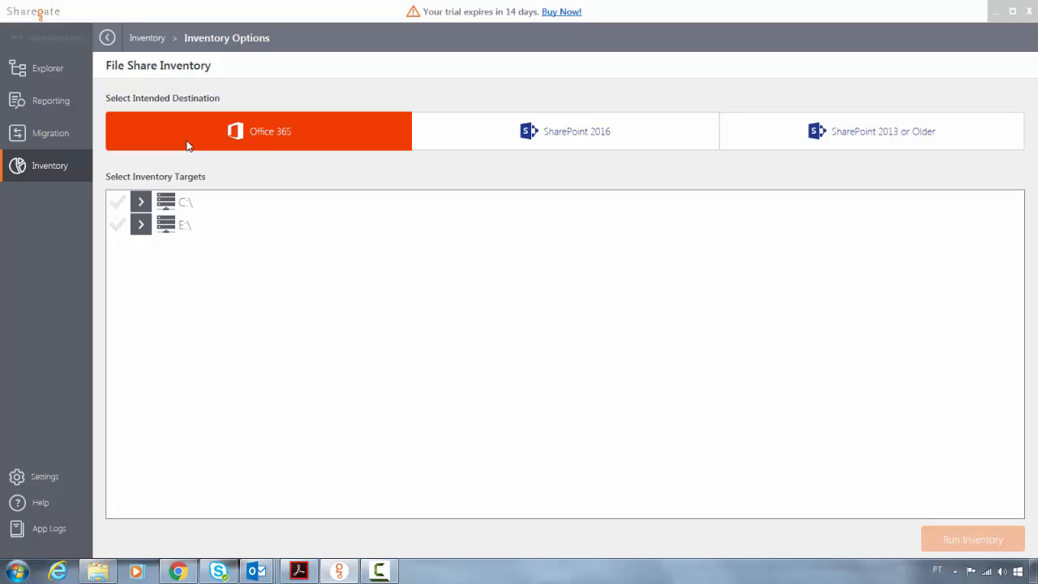
# Step: Try SharePoint 2016 and SharePoint 2013 or Older as the intended destination, and return the selection to Office 365
pyautogui.click(508, 133)
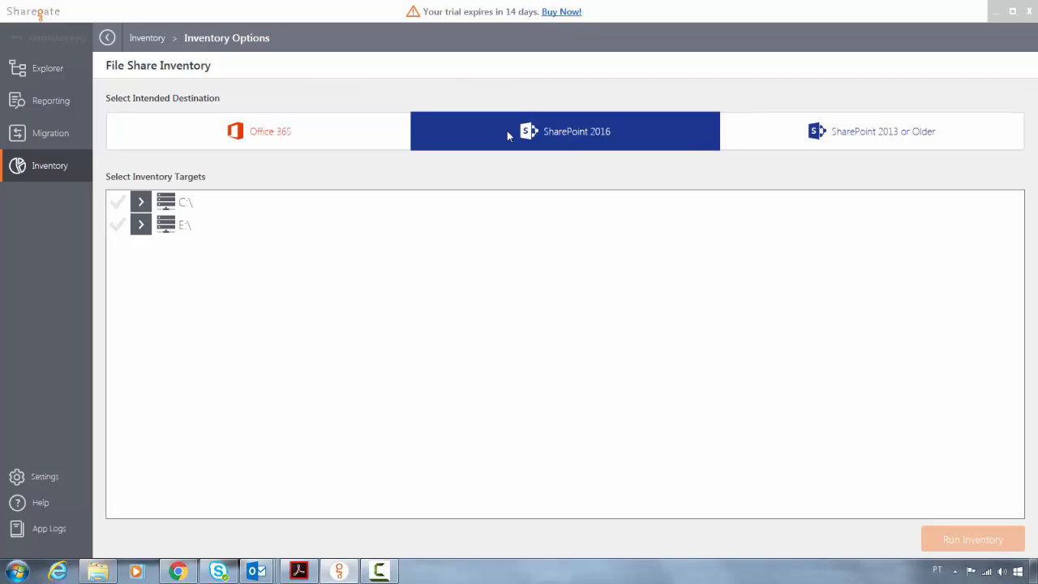
pyautogui.click(836, 134)
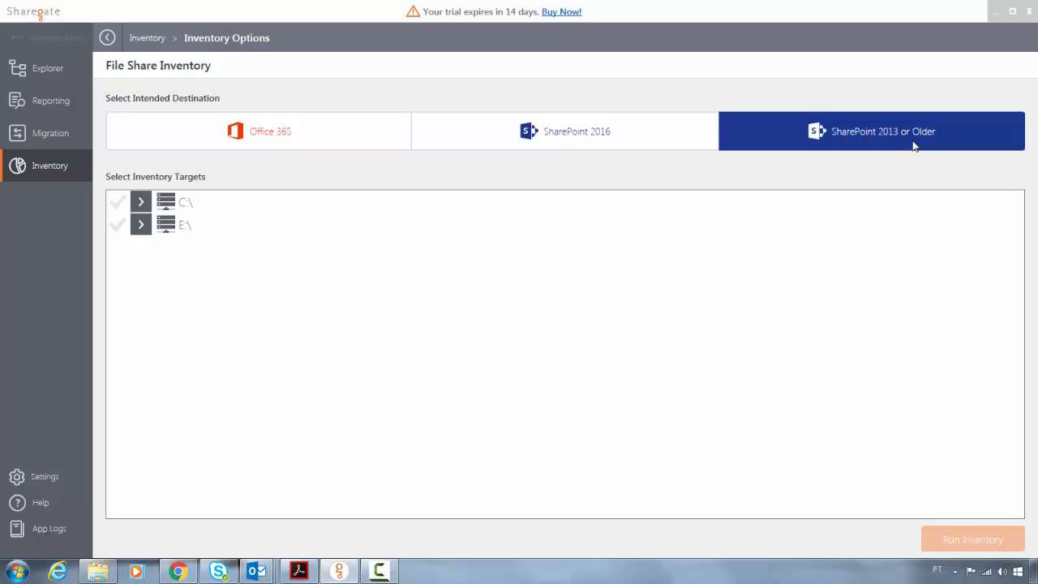
pyautogui.click(540, 145)
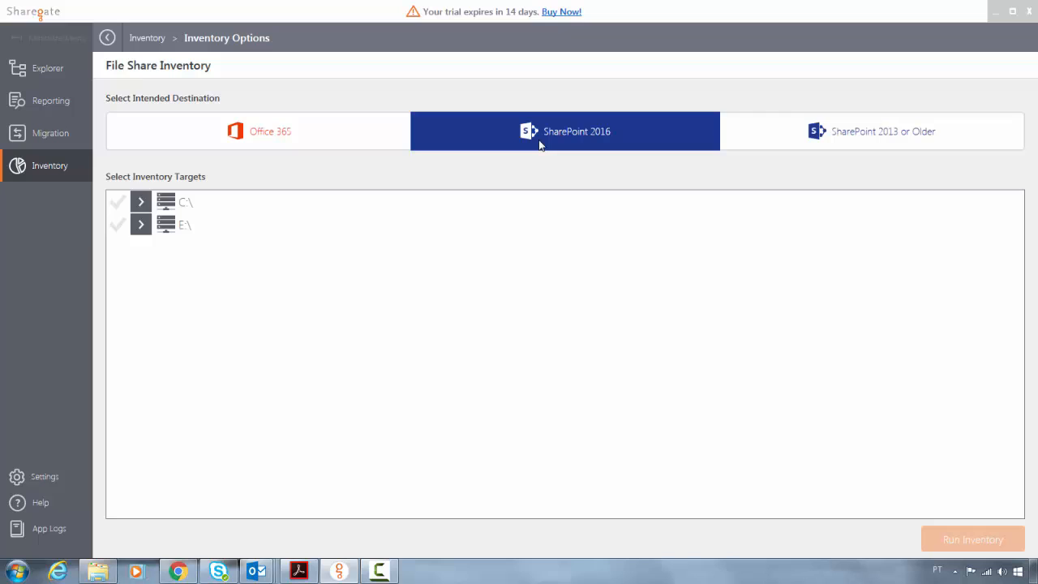
pyautogui.click(274, 147)
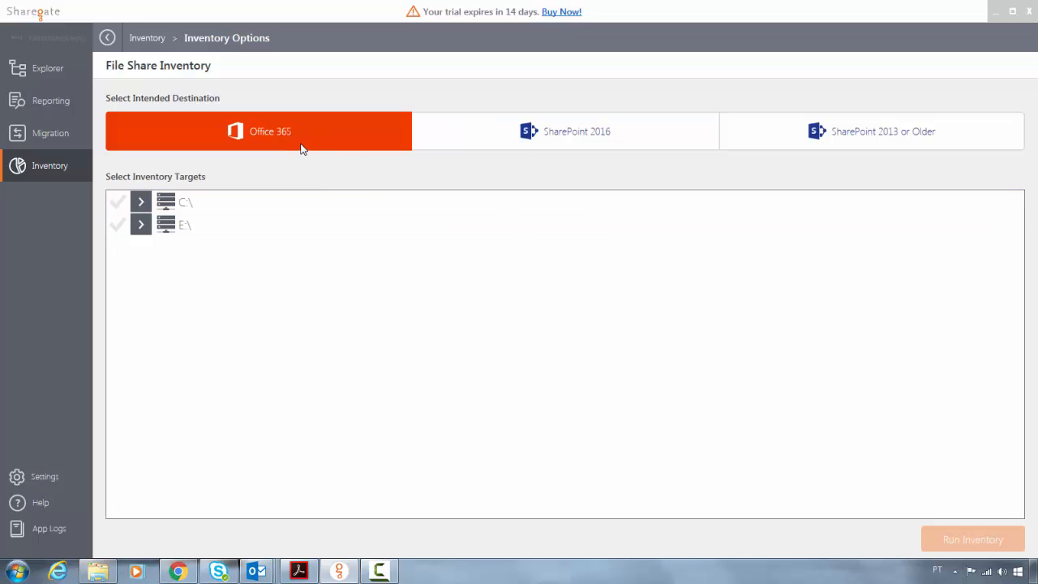
# Step: Choose the E:\ drive as the inventory target and run the inventory with Office 365 as destination
pyautogui.click(116, 227)
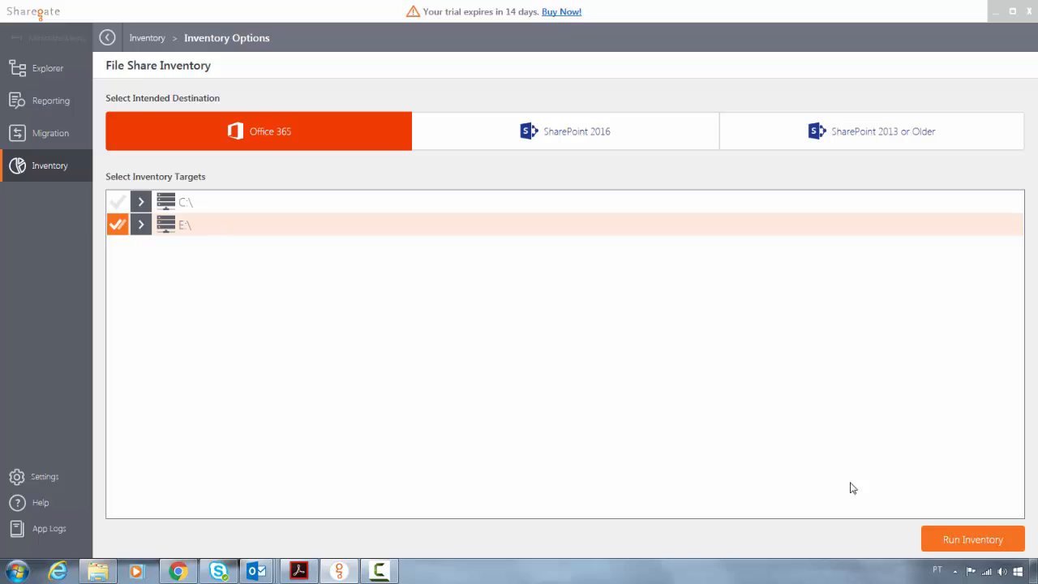
pyautogui.click(967, 545)
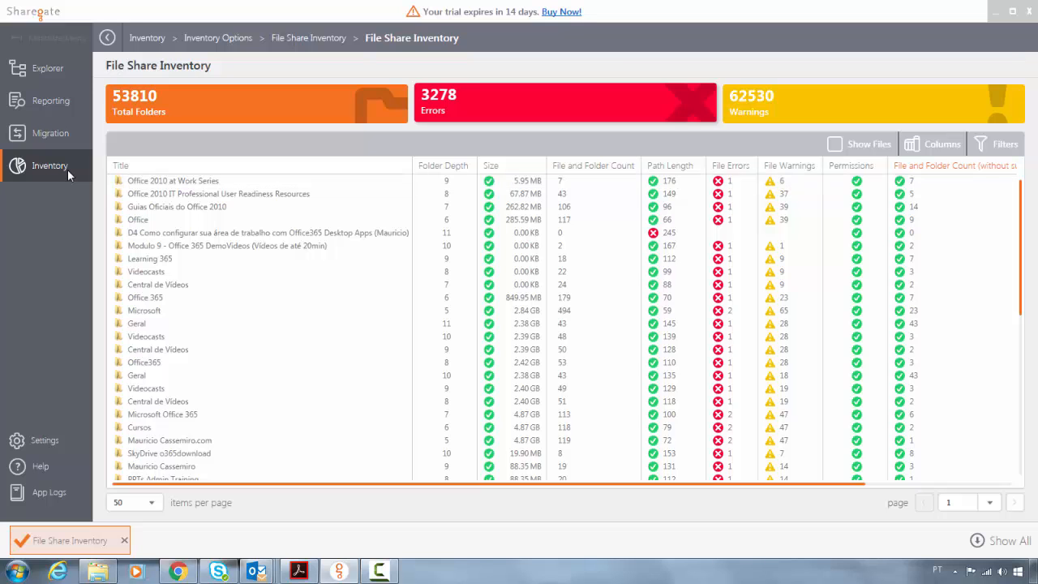
# Step: Narrow the File and Folder Count (without subfolders) column and check the Office 2010 at Work Series folder's files and total size from its path link
pyautogui.moveTo(489, 484); pyautogui.dragTo(635, 484)
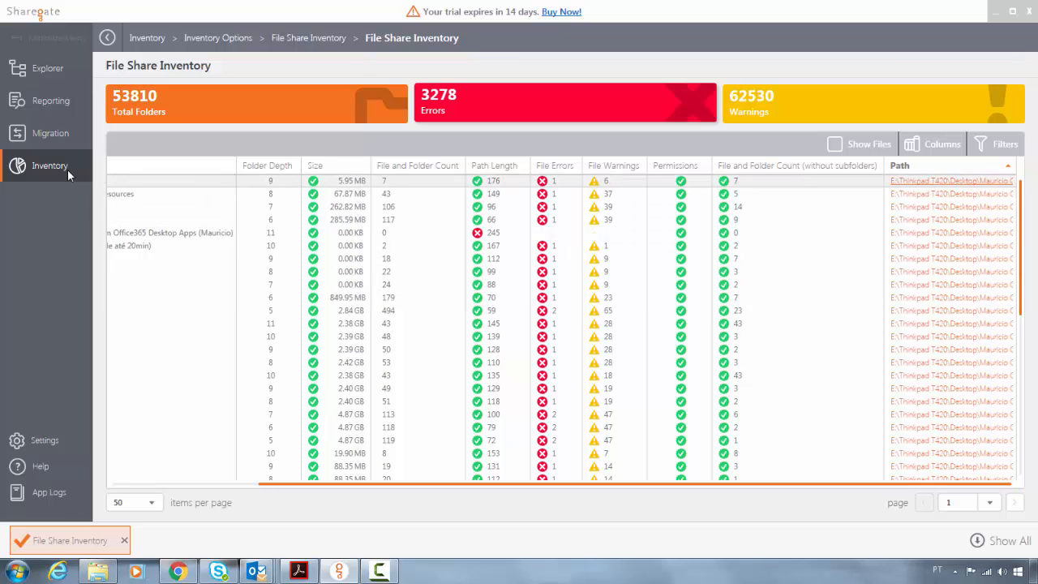
pyautogui.moveTo(883, 165); pyautogui.dragTo(777, 165)
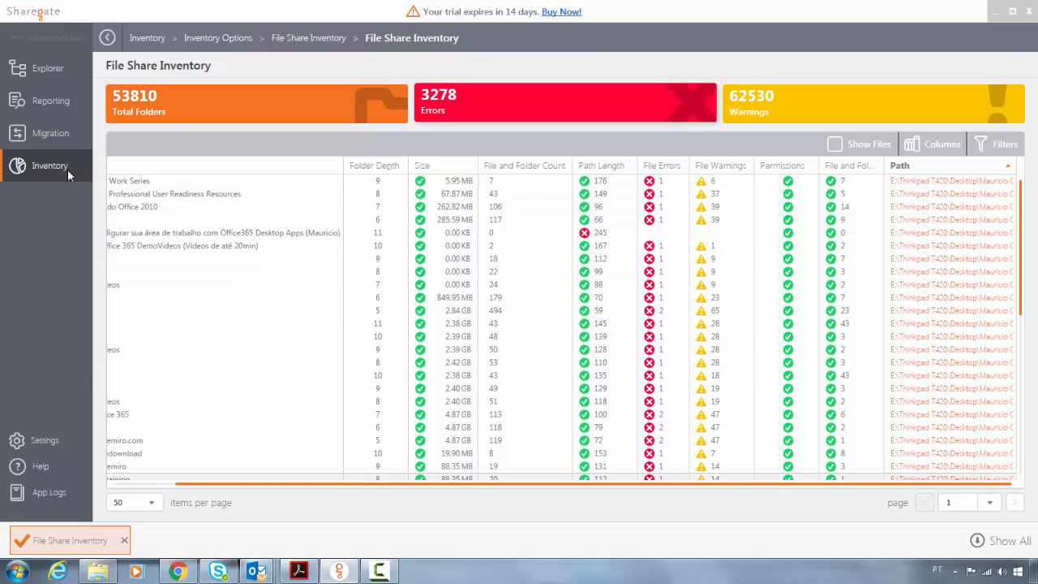
pyautogui.click(950, 181)
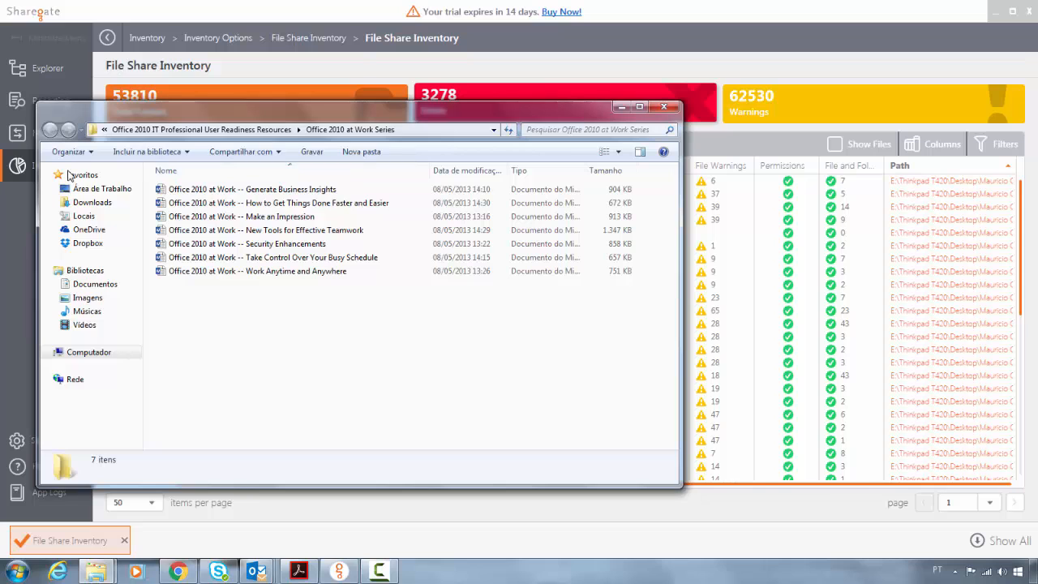
pyautogui.moveTo(349, 107); pyautogui.dragTo(432, 160)
pyautogui.moveTo(332, 468)
pyautogui.mouseDown()
pyautogui.moveTo(302, 350)
pyautogui.moveTo(297, 231)
pyautogui.mouseUp()
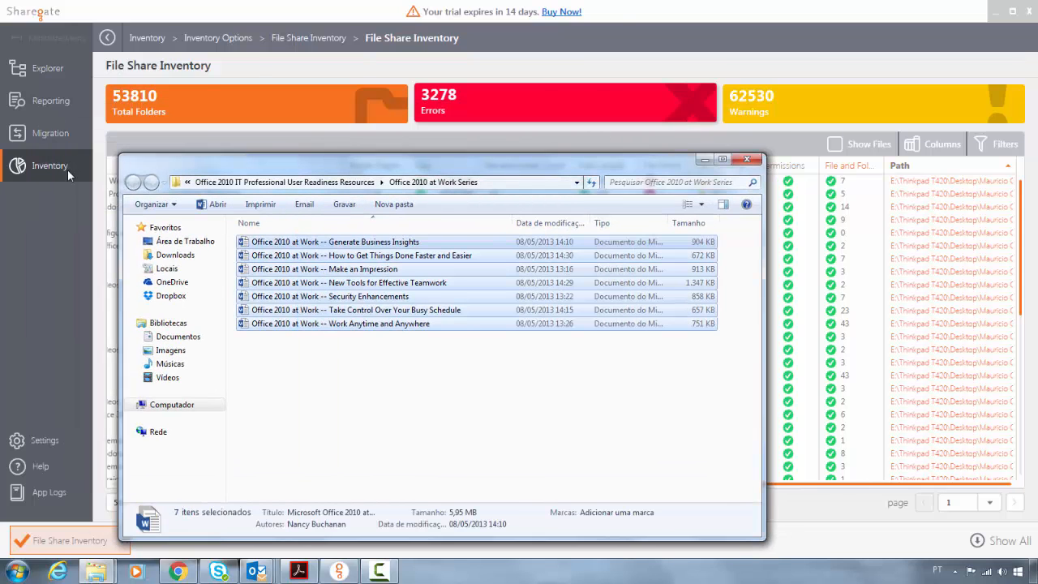
pyautogui.moveTo(438, 159)
pyautogui.mouseDown()
pyautogui.moveTo(500, 183)
pyautogui.moveTo(597, 198)
pyautogui.mouseUp()
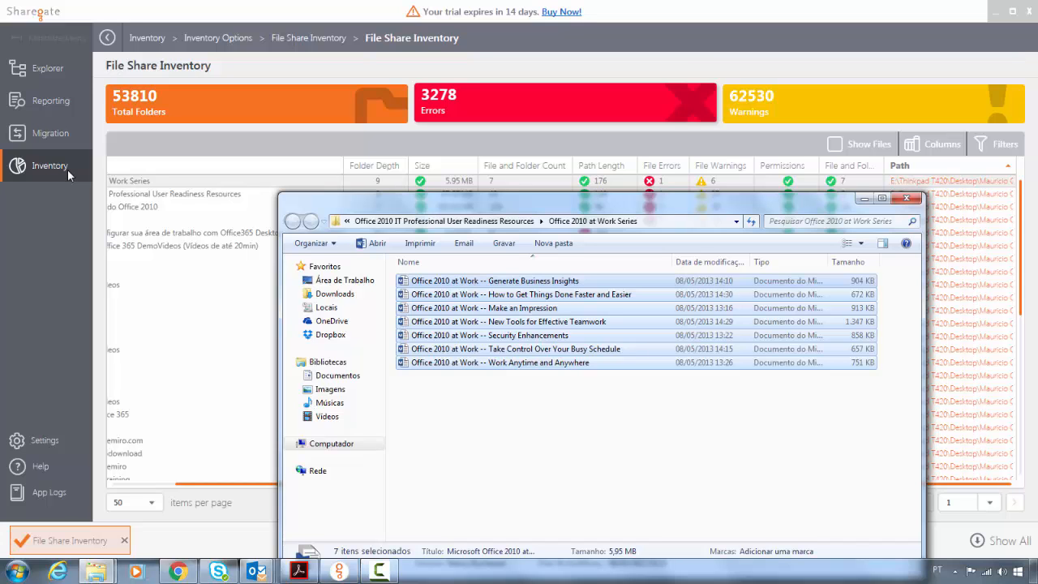
pyautogui.click(905, 199)
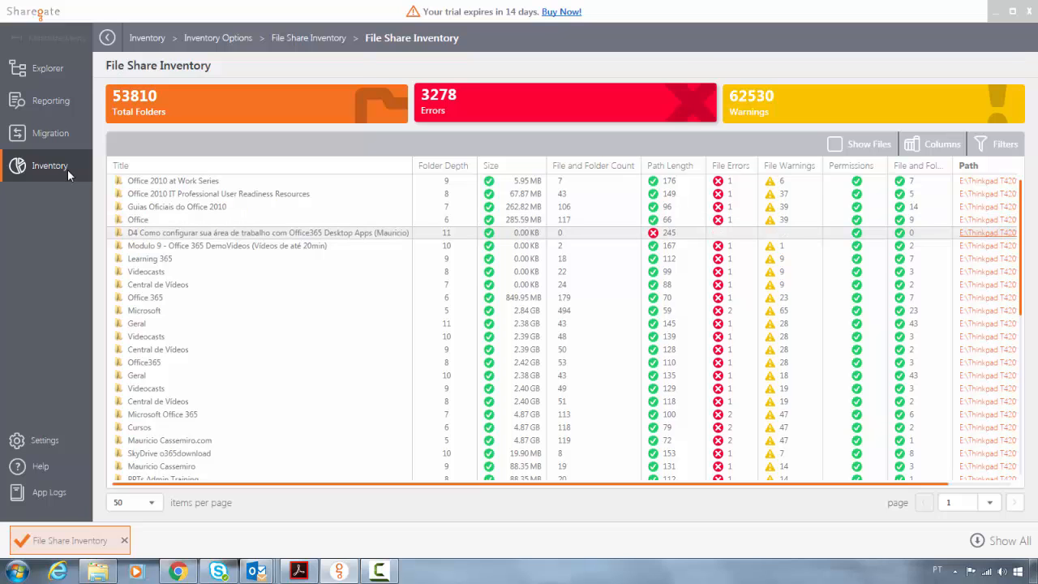
# Step: Open the folder flagged with a path length error from its path link, examine its full address, and close the window
pyautogui.click(987, 233)
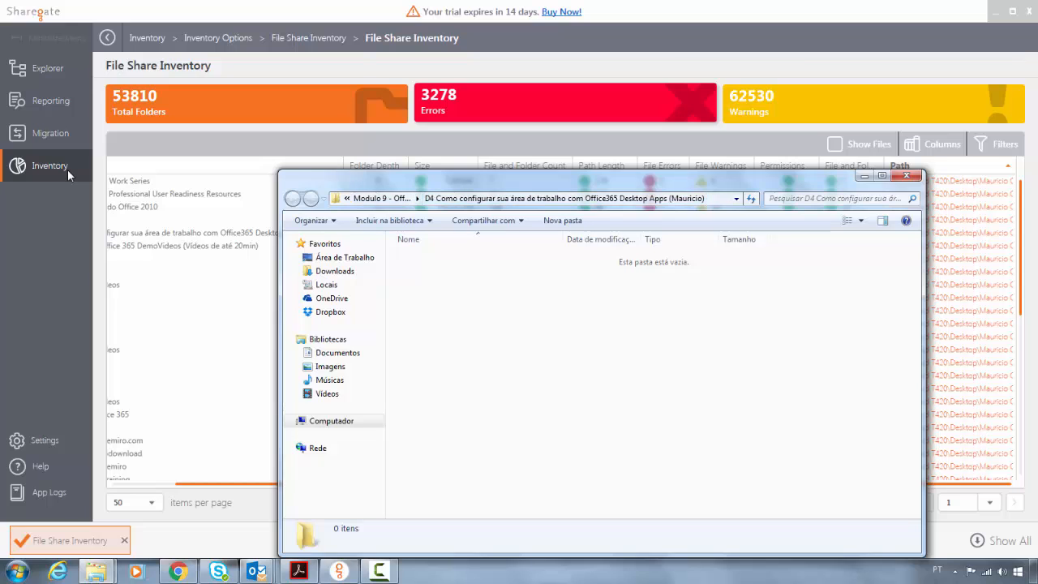
pyautogui.press('super+Up')
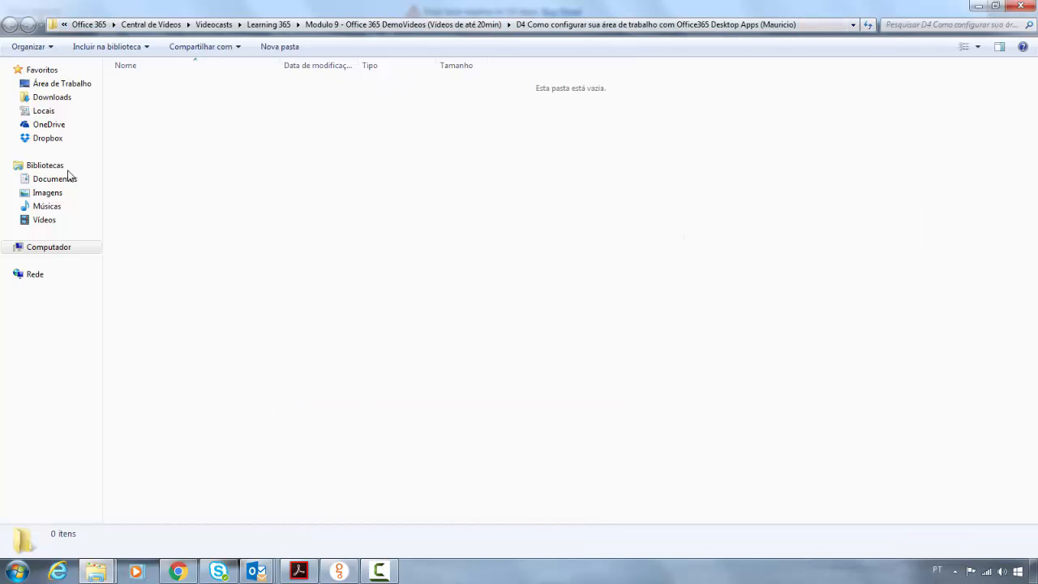
pyautogui.hotkey('alt', 'd')
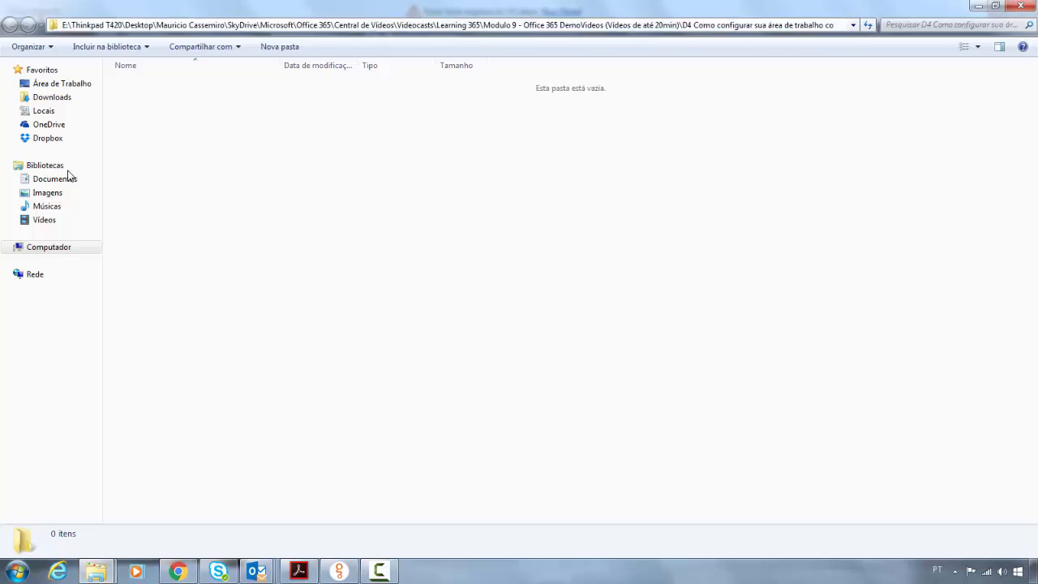
pyautogui.moveTo(157, 25); pyautogui.dragTo(62, 25)
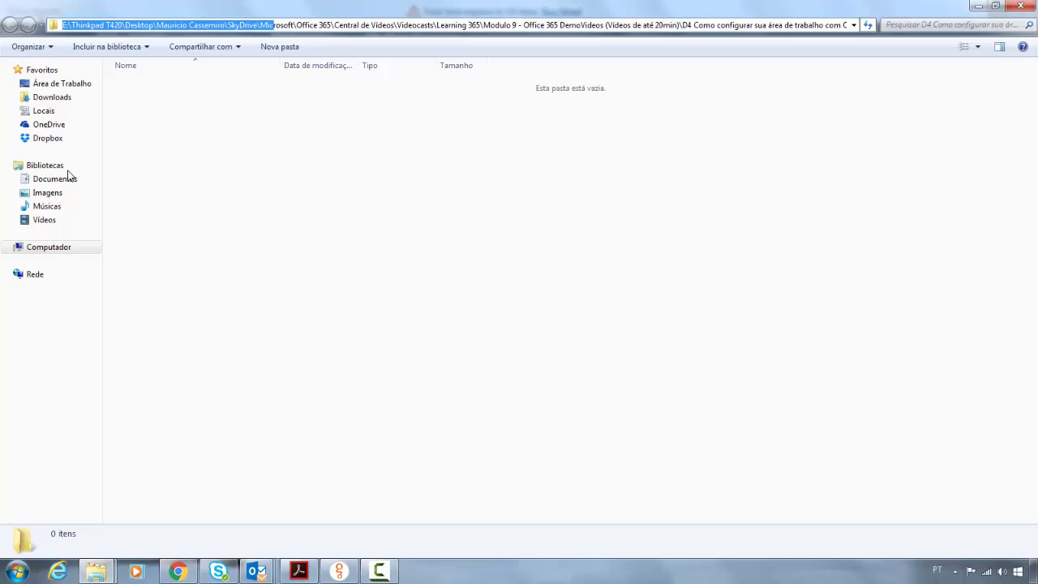
pyautogui.click(504, 25)
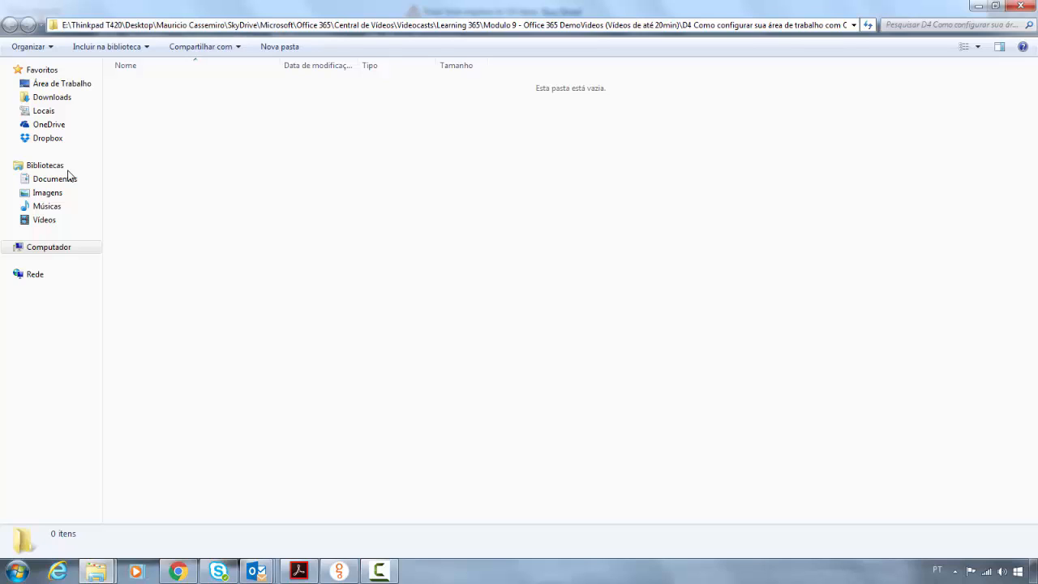
pyautogui.moveTo(681, 25); pyautogui.dragTo(848, 25)
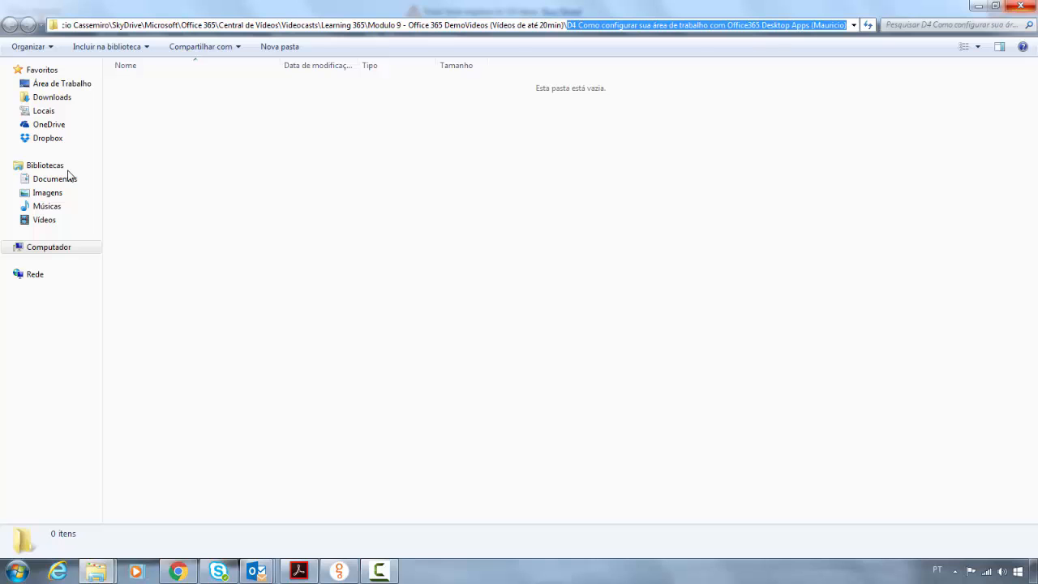
pyautogui.click(1020, 5)
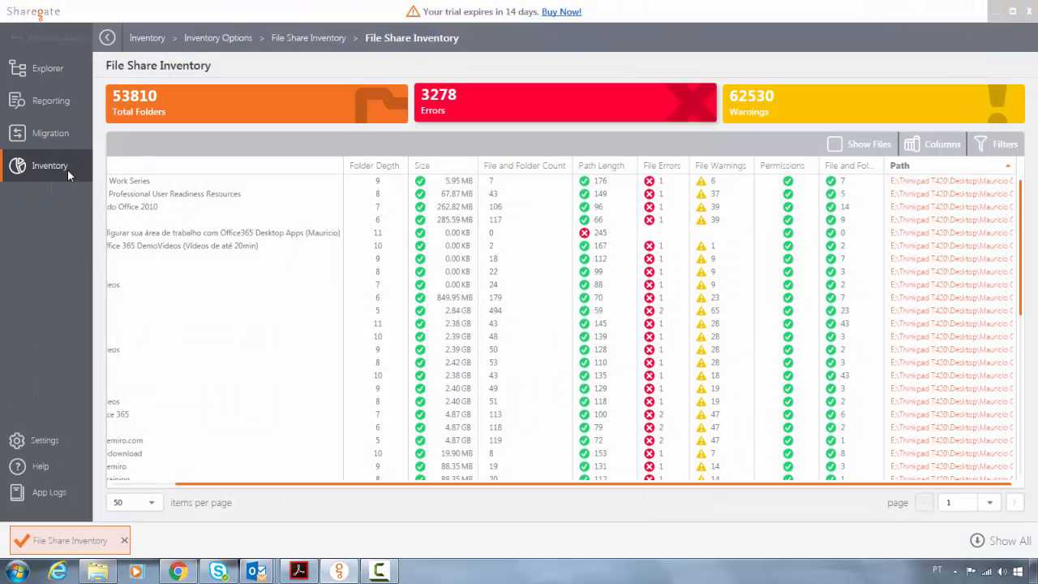
# Step: Include files in the inventory error list to view them, and return the list to folders only
pyautogui.scroll(-5, 559, 206)
pyautogui.scroll(5, 559, 206)
pyautogui.click(835, 144)
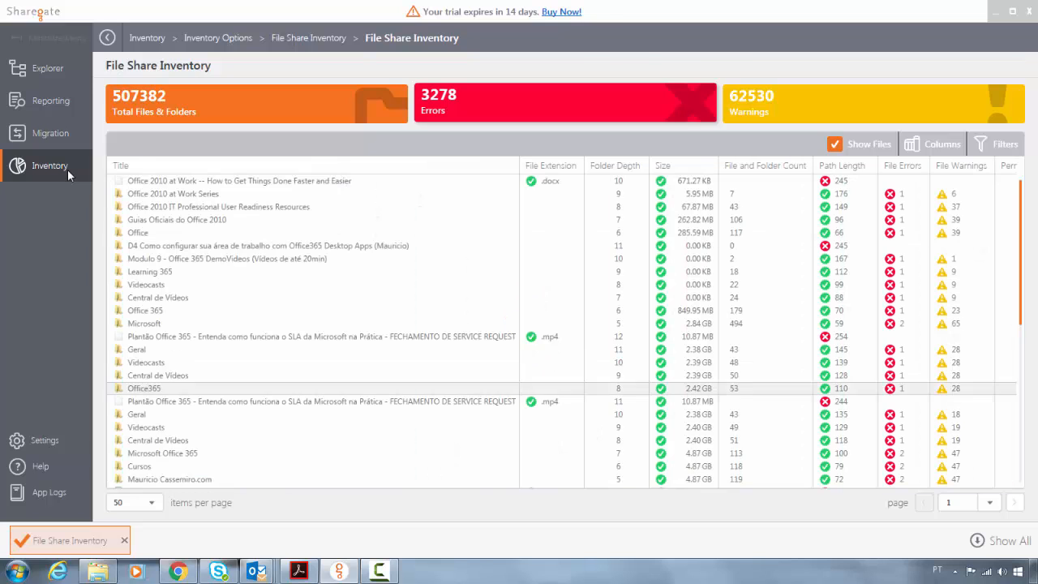
pyautogui.click(835, 145)
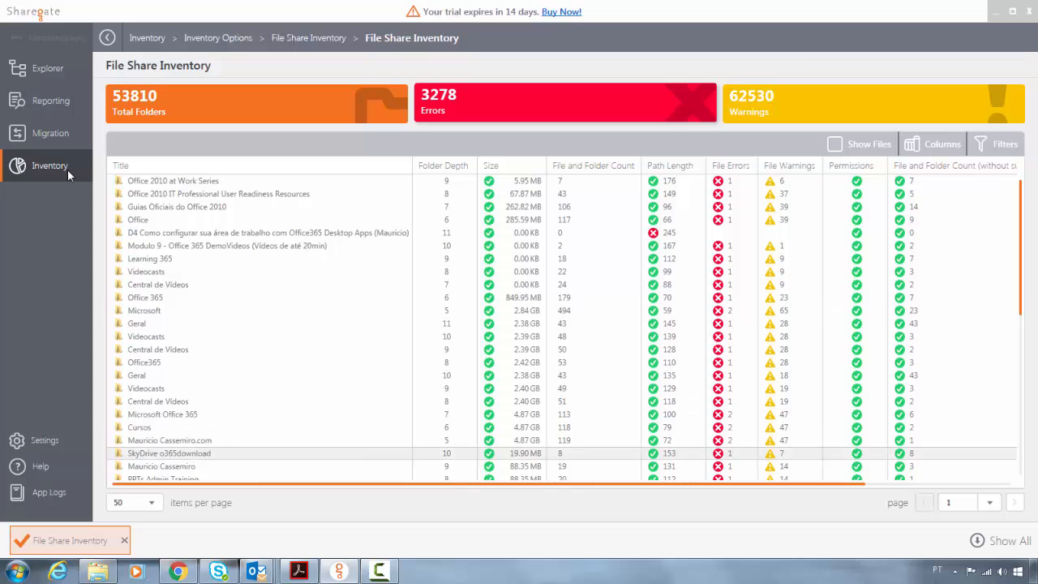
# Step: Show 500 items per page and review the path lengths, file errors and file warnings of the folders in the error list
pyautogui.click(134, 501)
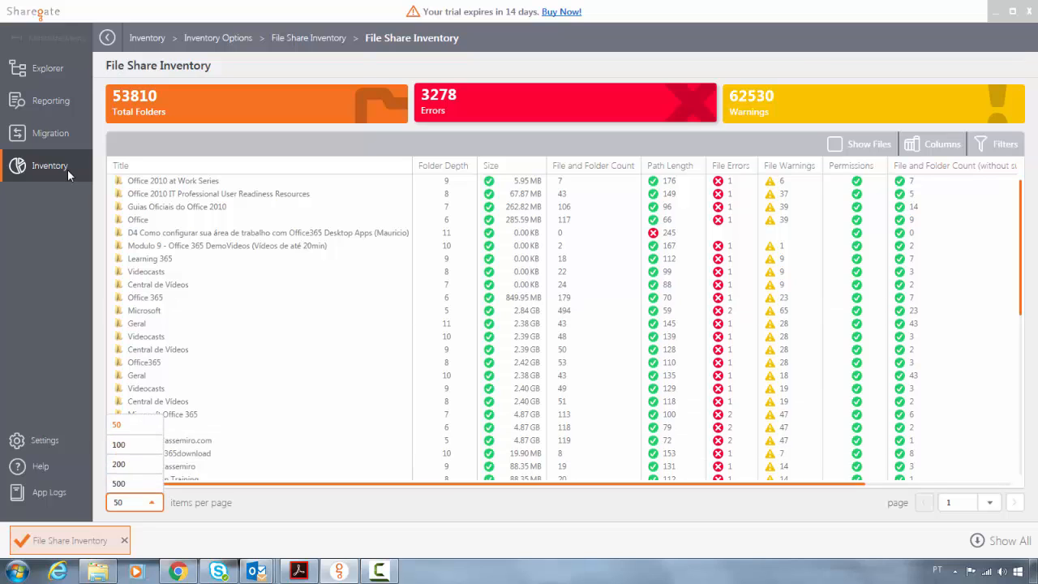
pyautogui.click(118, 483)
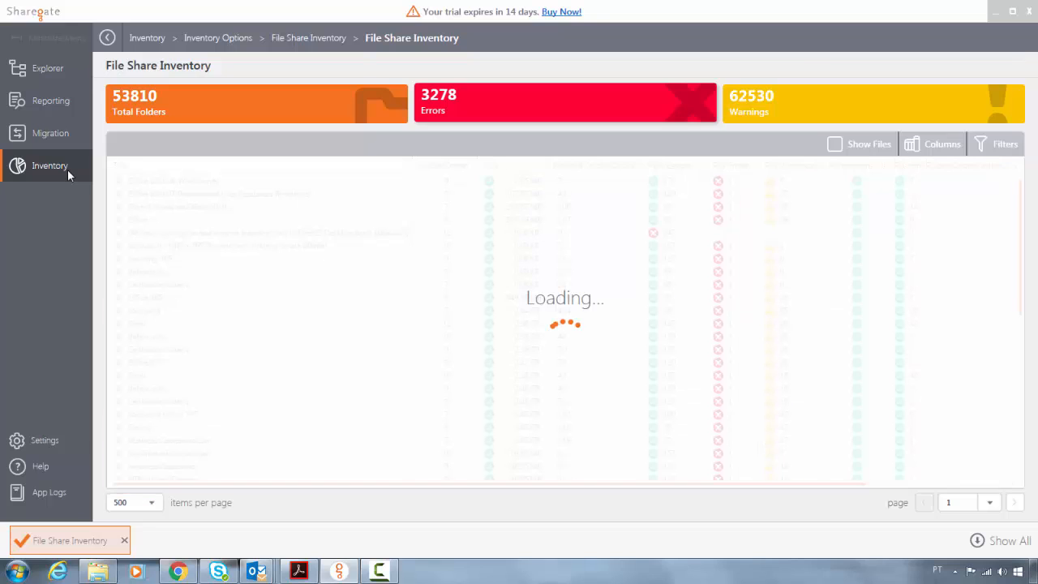
pyautogui.scroll(-10, 559, 271)
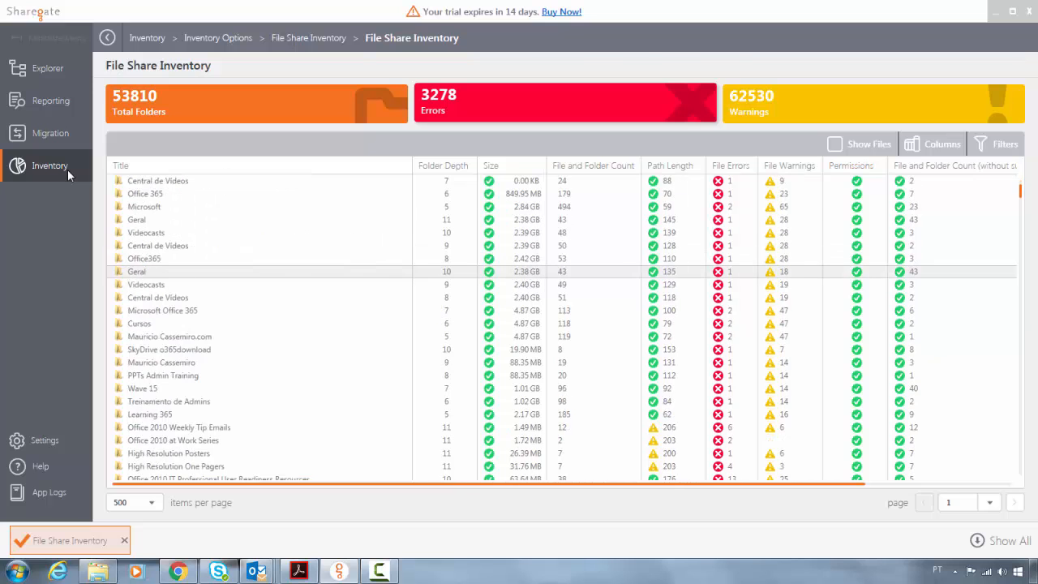
pyautogui.scroll(-15, 560, 271)
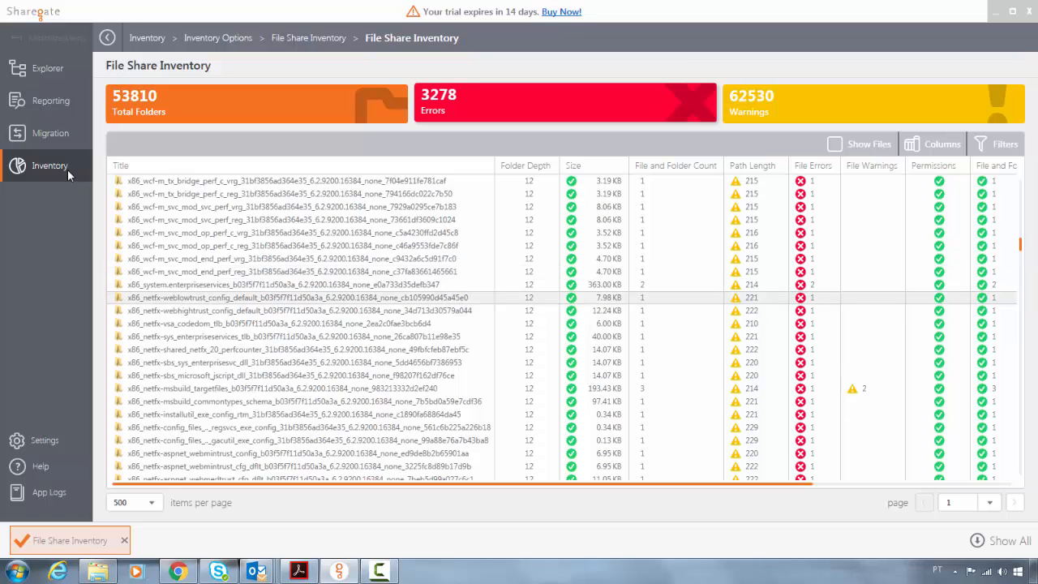
pyautogui.scroll(-3, 559, 298)
pyautogui.scroll(-6, 559, 298)
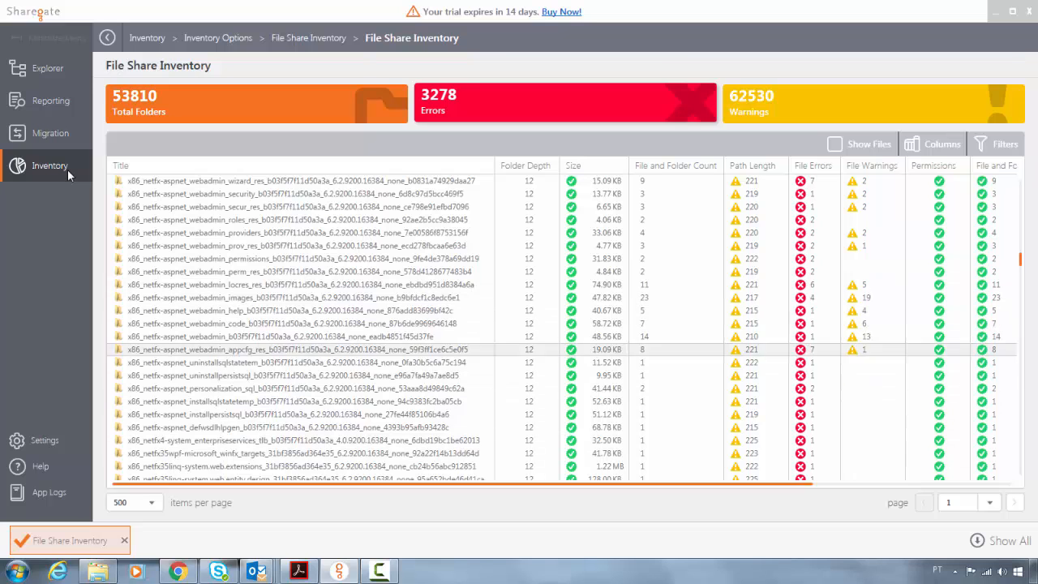
pyautogui.scroll(-9, 559, 298)
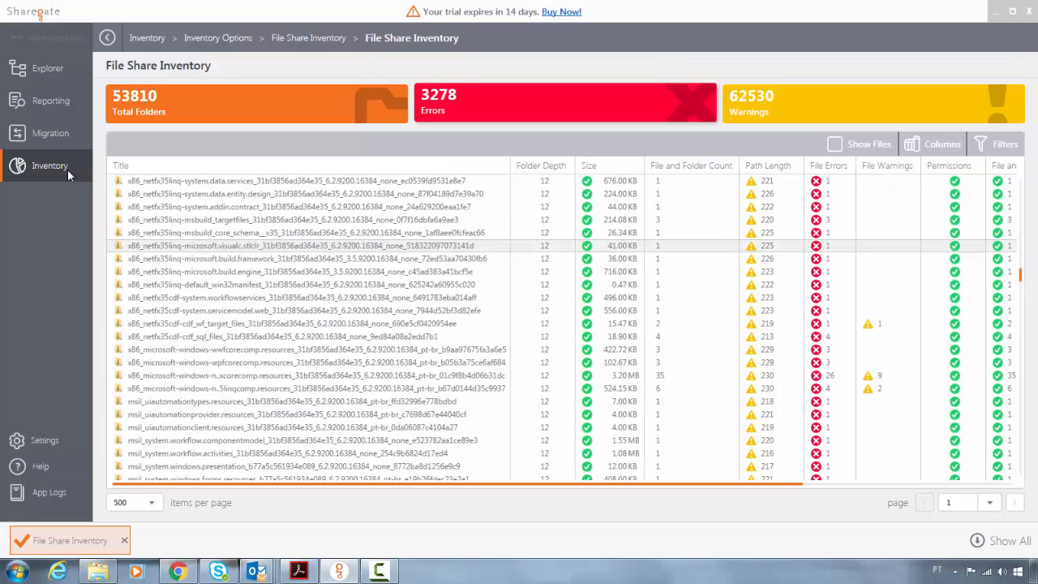
pyautogui.scroll(-3, 815, 245)
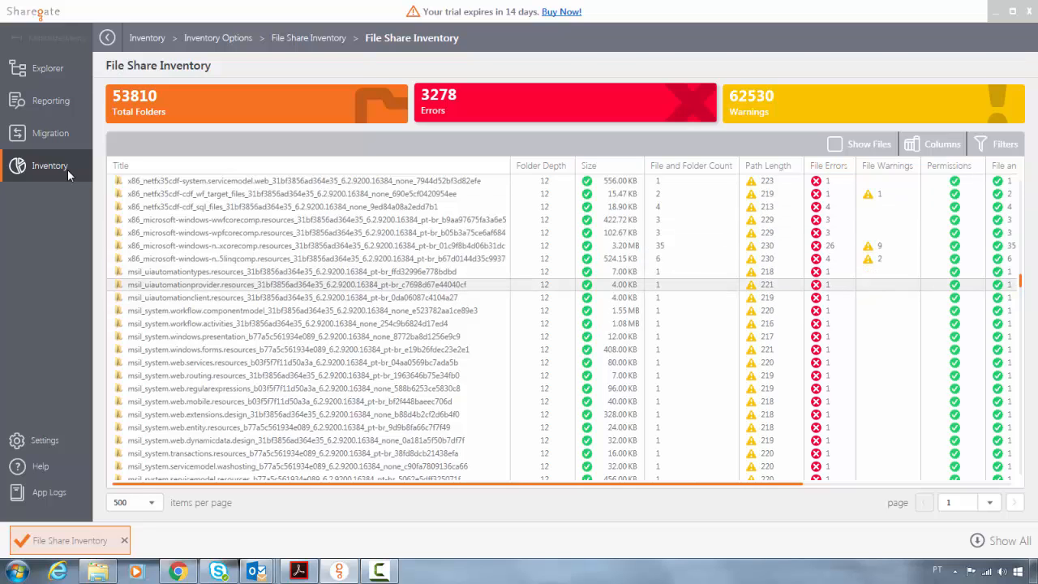
pyautogui.scroll(-20, 814, 311)
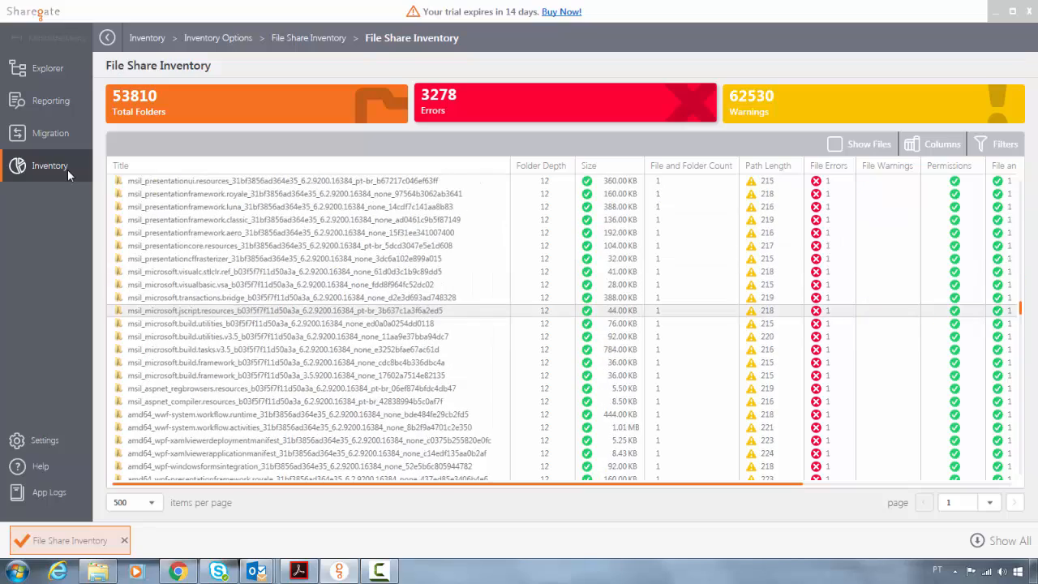
pyautogui.scroll(-20, 815, 310)
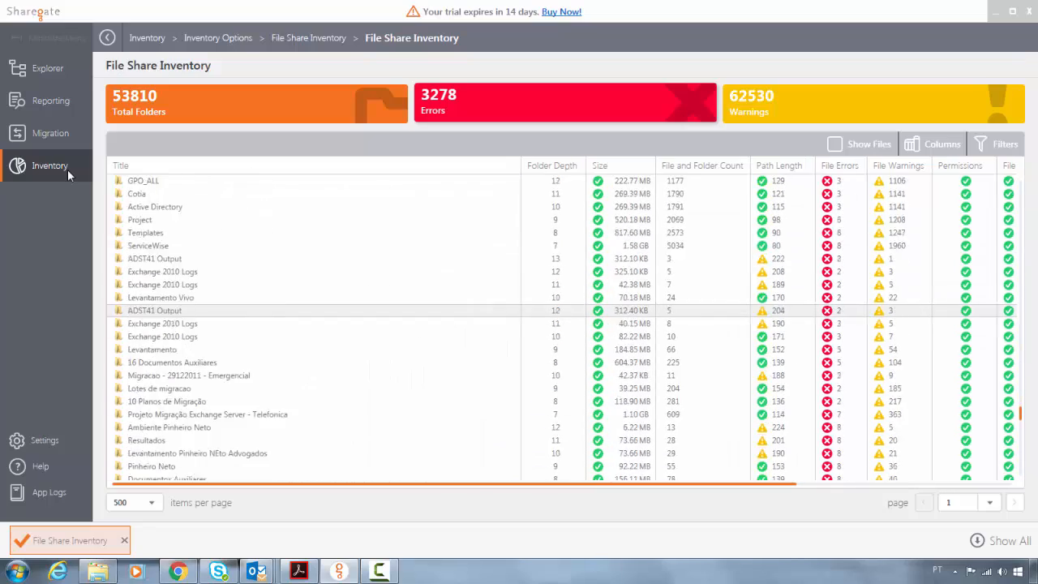
pyautogui.scroll(-20, 815, 311)
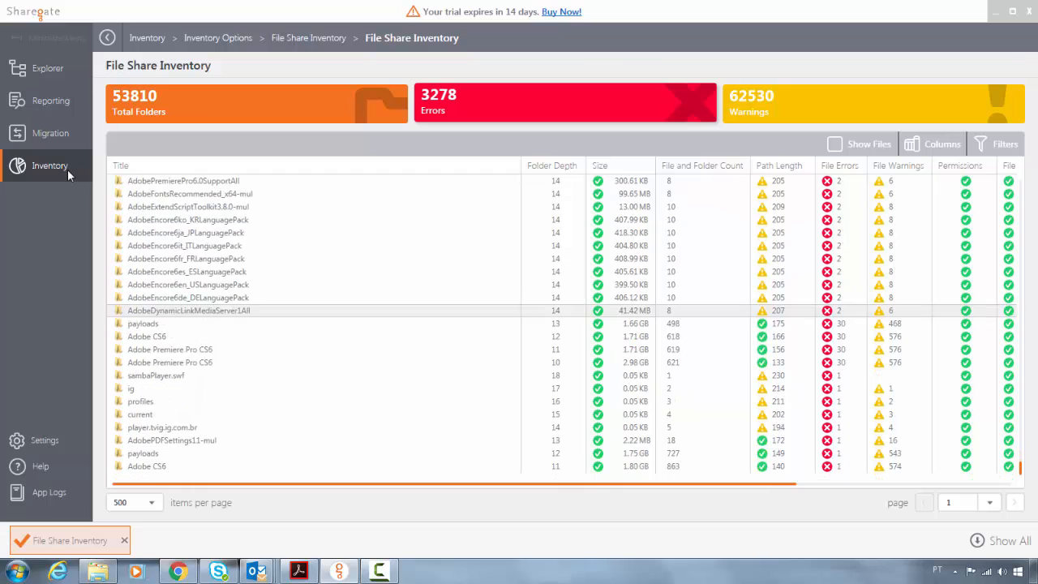
pyautogui.scroll(7, 815, 310)
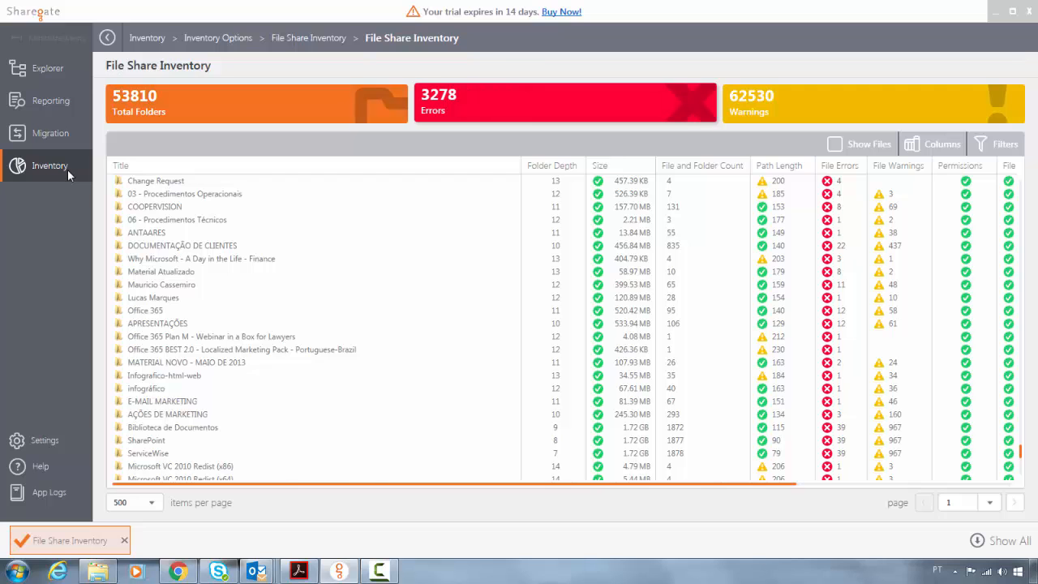
# Step: Compare the inventory's warnings list with its errors list, ending on the warnings
pyautogui.click(873, 104)
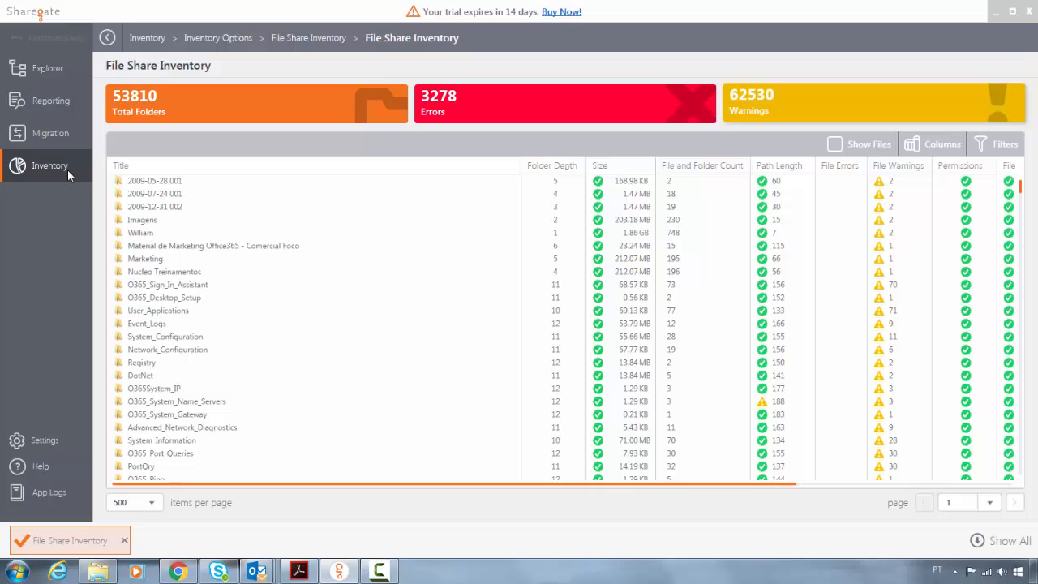
pyautogui.click(565, 103)
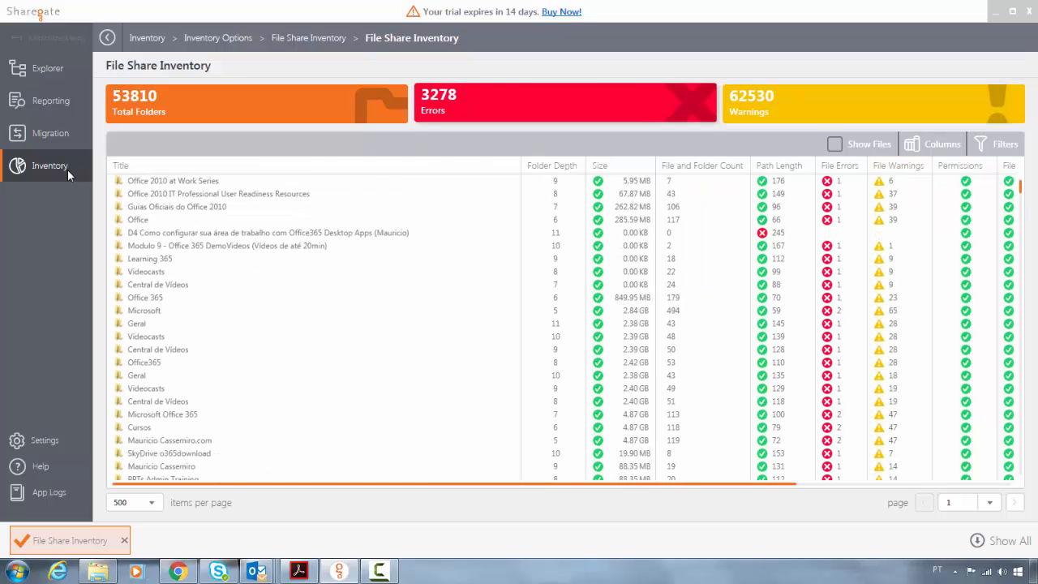
pyautogui.click(874, 104)
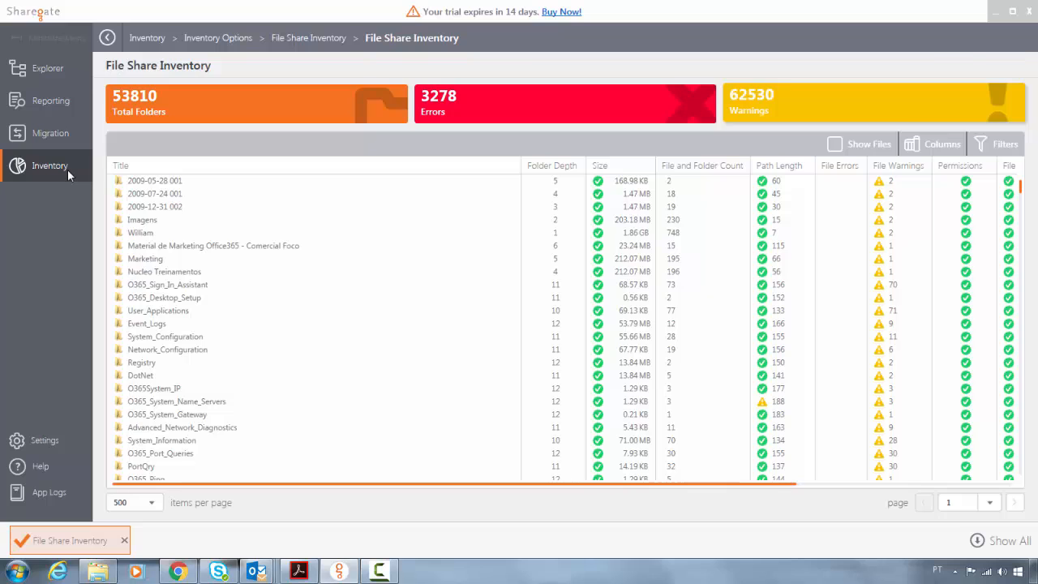
# Step: Go back to the inventory summary, view all details of the inventoried folders, and return to the summary
pyautogui.click(68, 174)
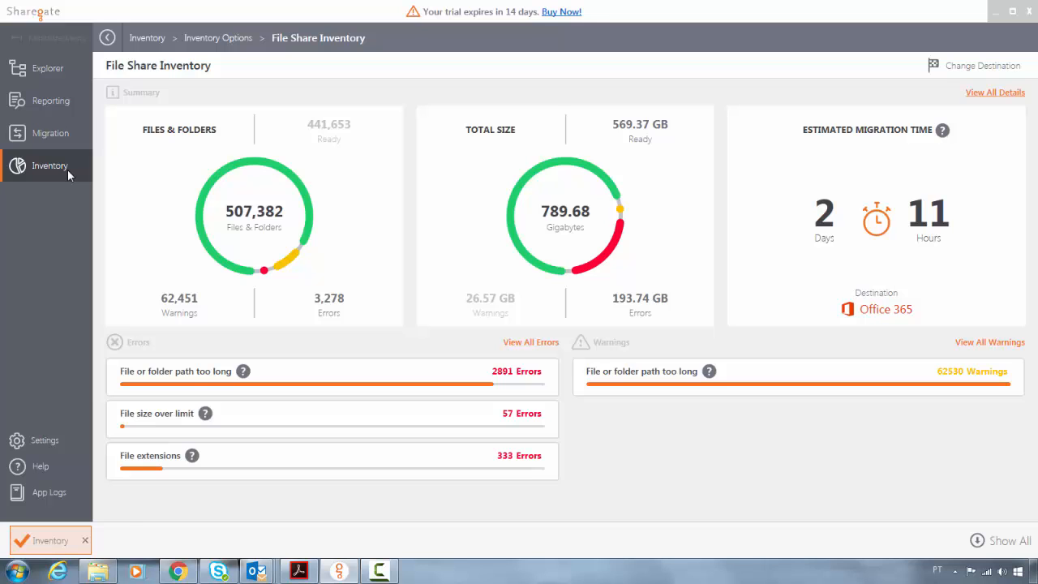
pyautogui.click(995, 92)
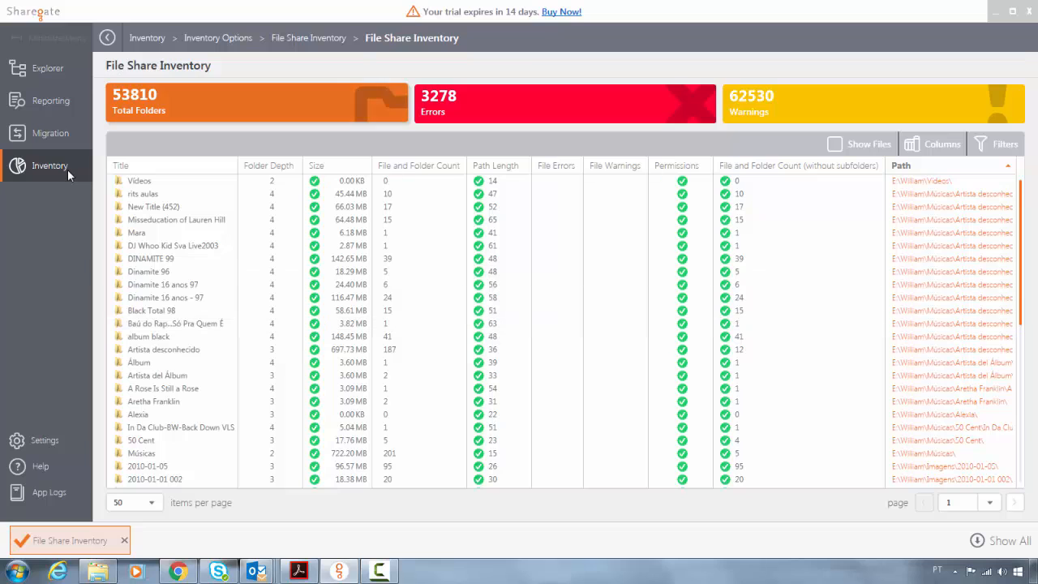
pyautogui.click(69, 173)
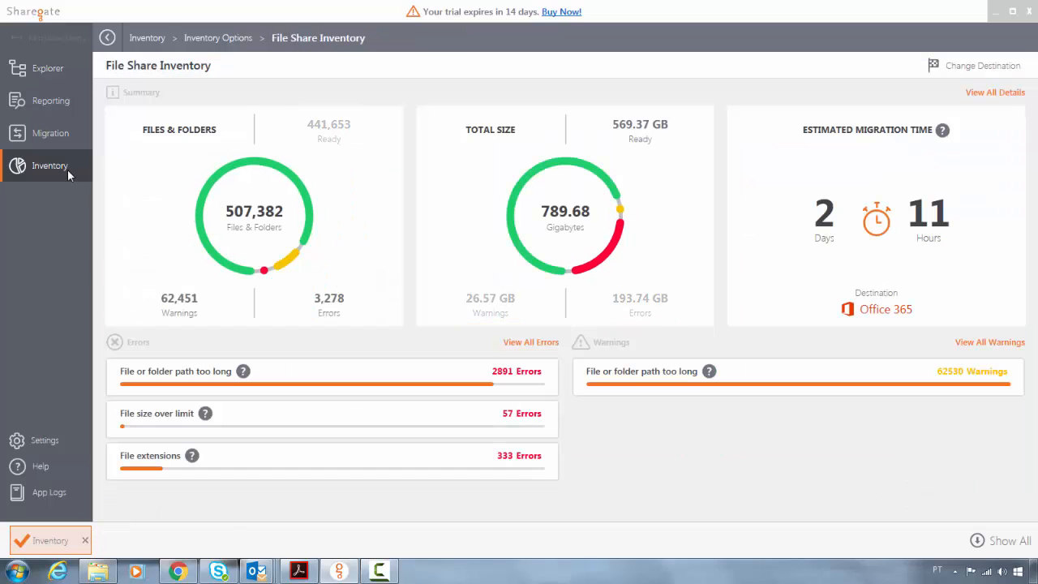